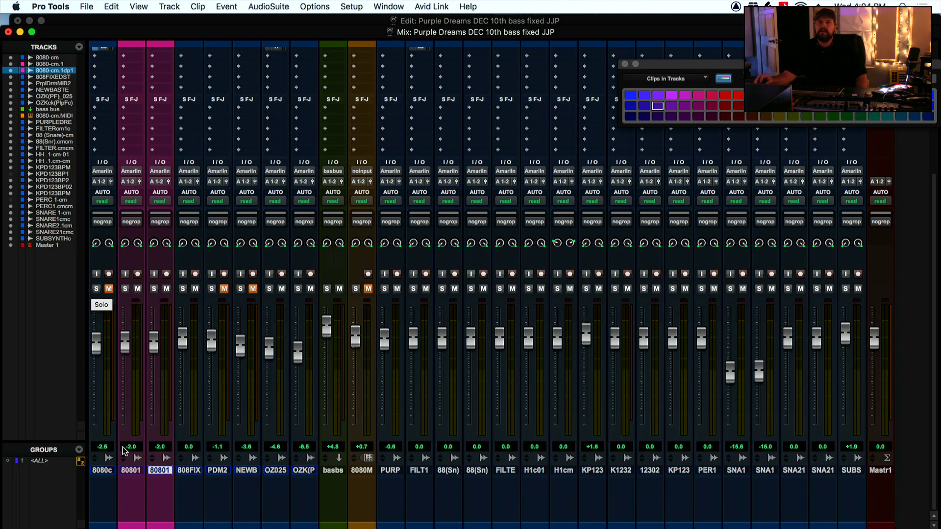
Select the bass tracks in the mixer one by one, from 8080-cm through 808 FIXEDSTEM and PrplDrmMldyB2 to NEWBASSTEM and back.
{"action": "left_click", "coordinate": [103, 470]}
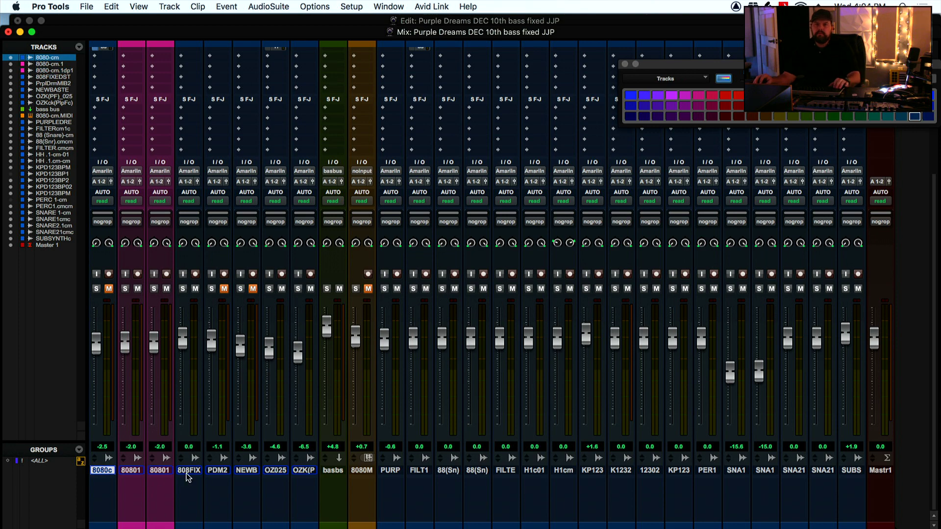
{"action": "left_click", "coordinate": [188, 472]}
{"action": "left_click", "coordinate": [218, 472]}
{"action": "left_click", "coordinate": [247, 471]}
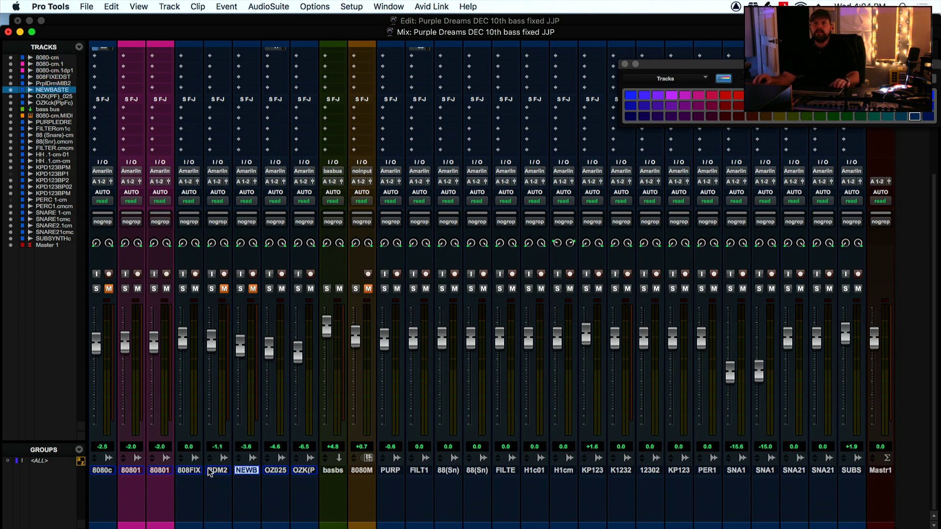
{"action": "left_click", "coordinate": [216, 471]}
{"action": "left_click", "coordinate": [187, 471]}
{"action": "left_click", "coordinate": [158, 472]}
{"action": "left_click", "coordinate": [128, 472]}
{"action": "left_click", "coordinate": [103, 471]}
Select the 8080-cm.1 and 8080-cm.1.dup1 tracks together in the Edit window.
{"action": "key", "text": "super+equal"}
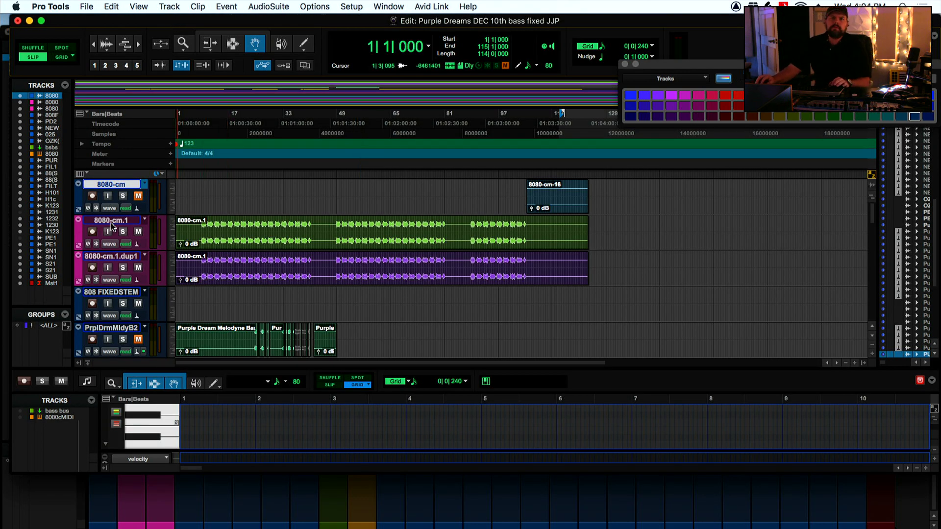
{"action": "left_click", "coordinate": [124, 222]}
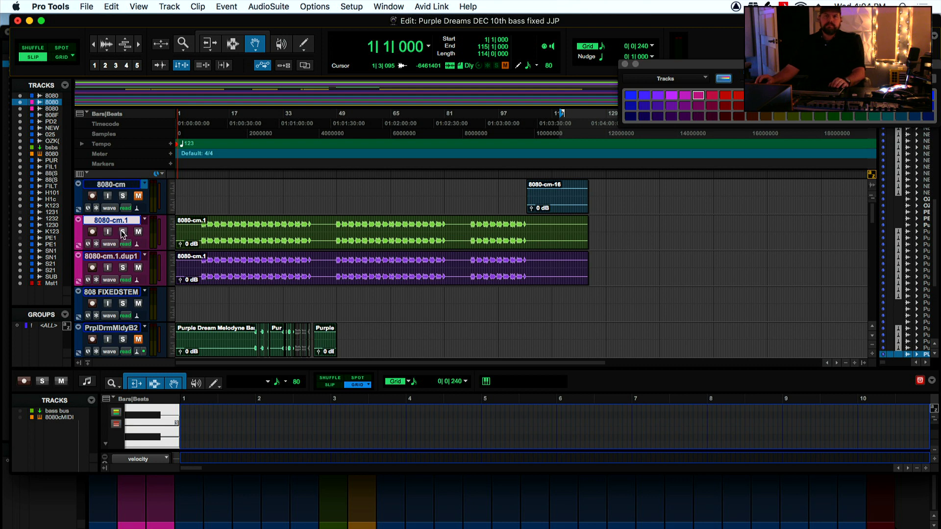
{"action": "left_click", "coordinate": [128, 257], "text": "shift"}
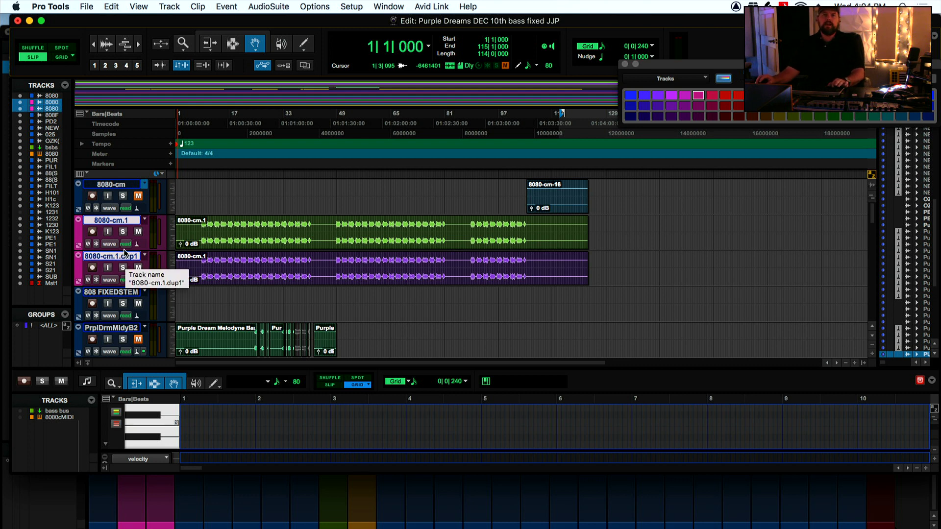
Inspect the JJP-Bass and EQ3 7-Band plug-in settings on the 8080-cm.1.dup1 track in the Mix window.
{"action": "key", "text": "super+equal"}
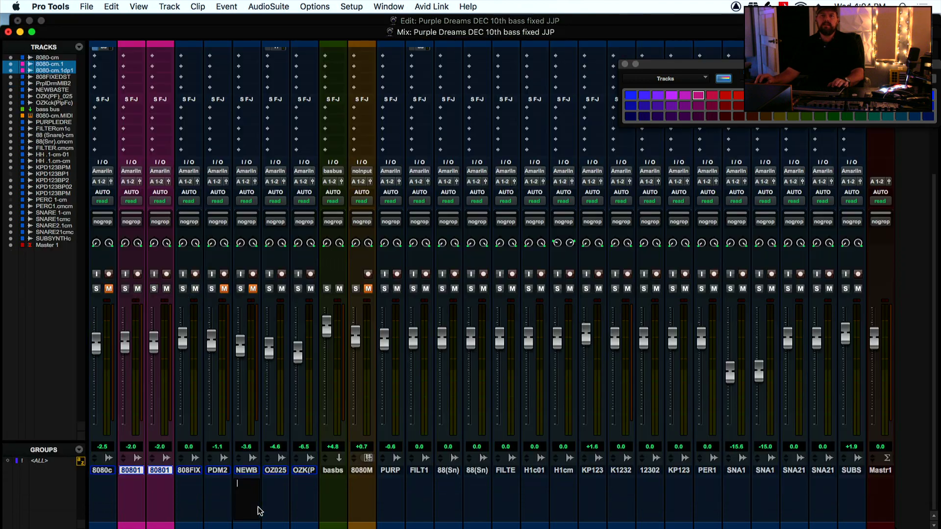
{"action": "scroll", "coordinate": [172, 406], "scroll_direction": "up", "scroll_amount": 5}
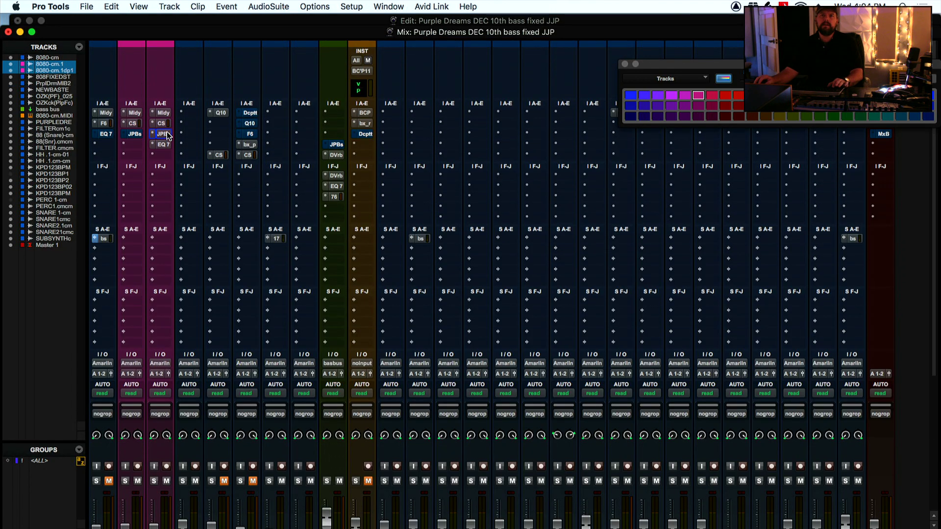
{"action": "left_click", "coordinate": [162, 134]}
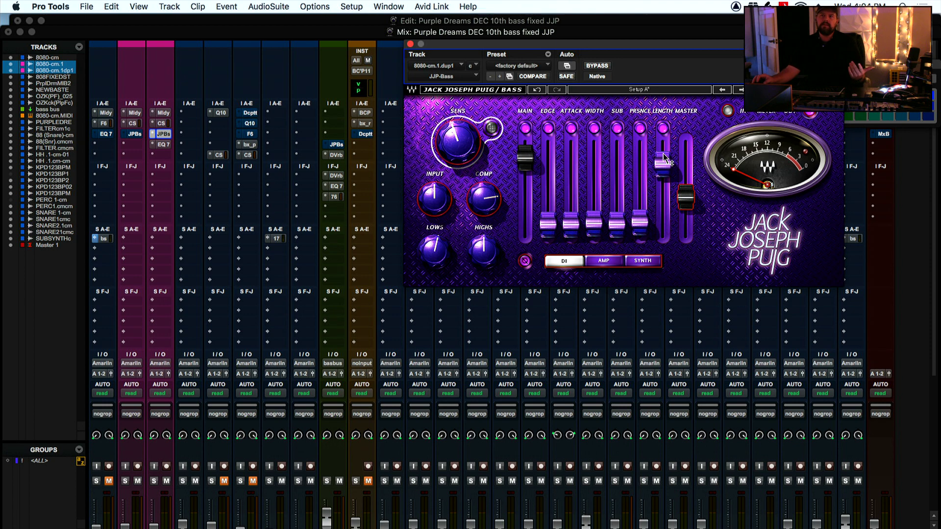
{"action": "left_click", "coordinate": [164, 145]}
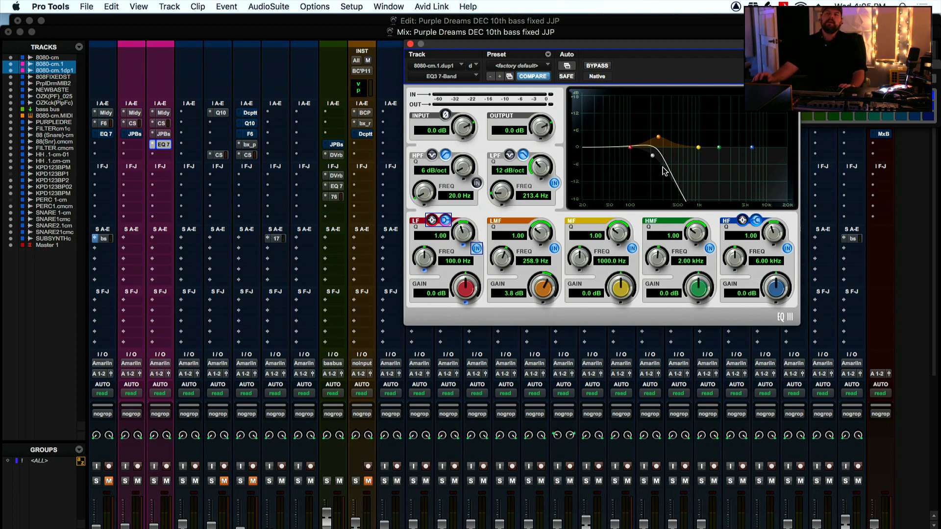
{"action": "left_click", "coordinate": [163, 134]}
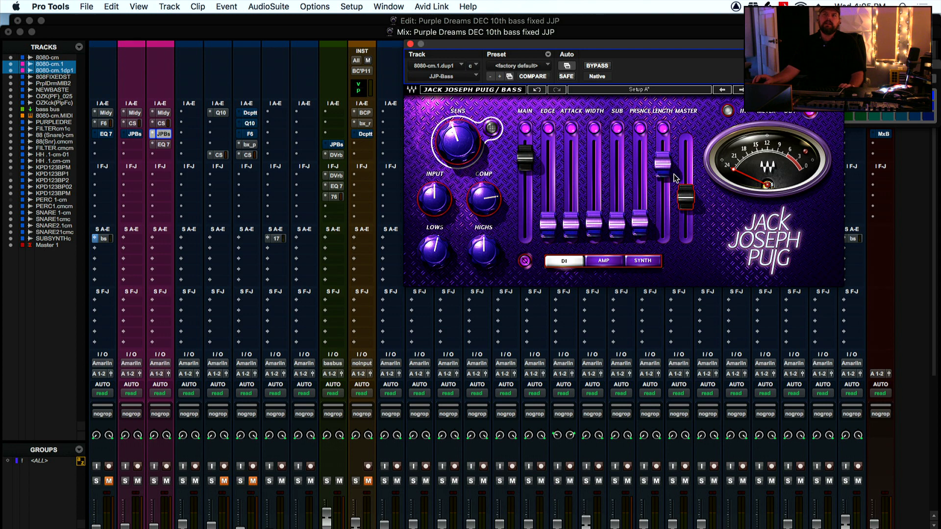
Solo only the two 8080-cm.1 bass tracks in the mixer, leaving 808 FIXEDSTEM without solo.
{"action": "scroll", "coordinate": [168, 376], "scroll_direction": "down", "scroll_amount": 5}
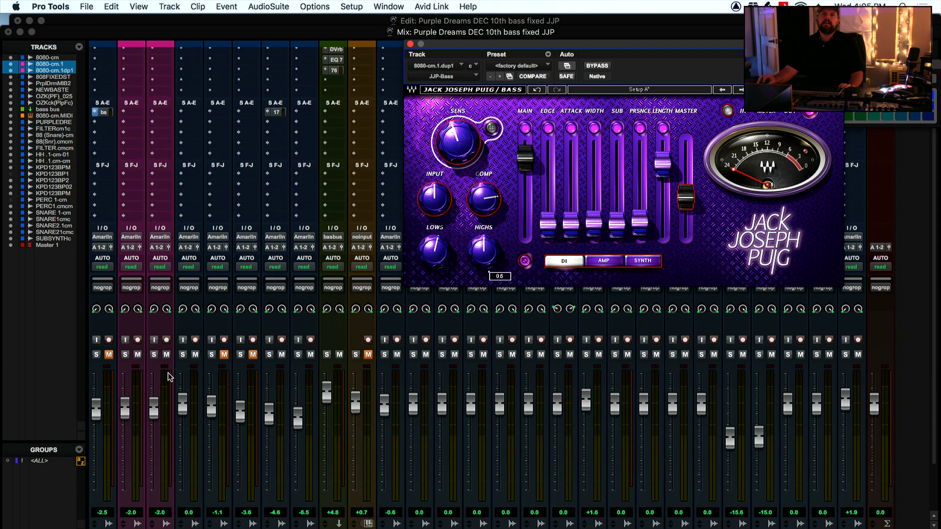
{"action": "left_click", "coordinate": [155, 357]}
{"action": "left_click", "coordinate": [183, 356]}
{"action": "scroll", "coordinate": [193, 451], "scroll_direction": "down", "scroll_amount": 3}
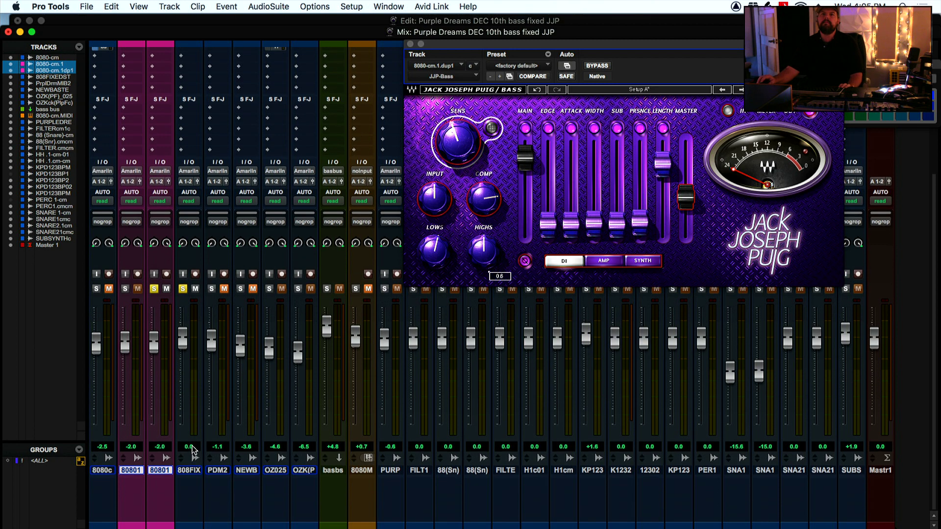
{"action": "scroll", "coordinate": [190, 414], "scroll_direction": "up", "scroll_amount": 6}
{"action": "left_click", "coordinate": [185, 435]}
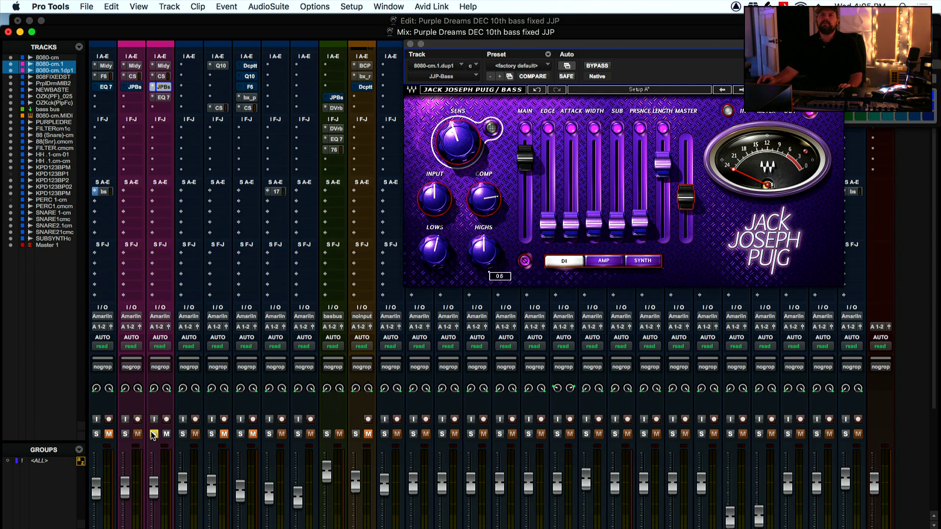
{"action": "left_click", "coordinate": [125, 435]}
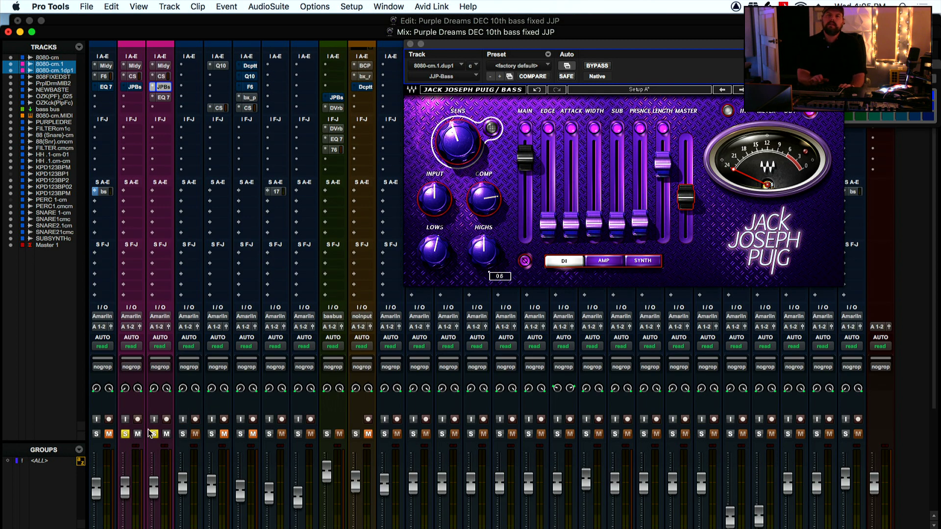
Play the two soloed bass tracks in the Edit window from 8|3|085, toggling the mute on 8080-cm.1.dup1.
{"action": "left_click", "coordinate": [364, 22]}
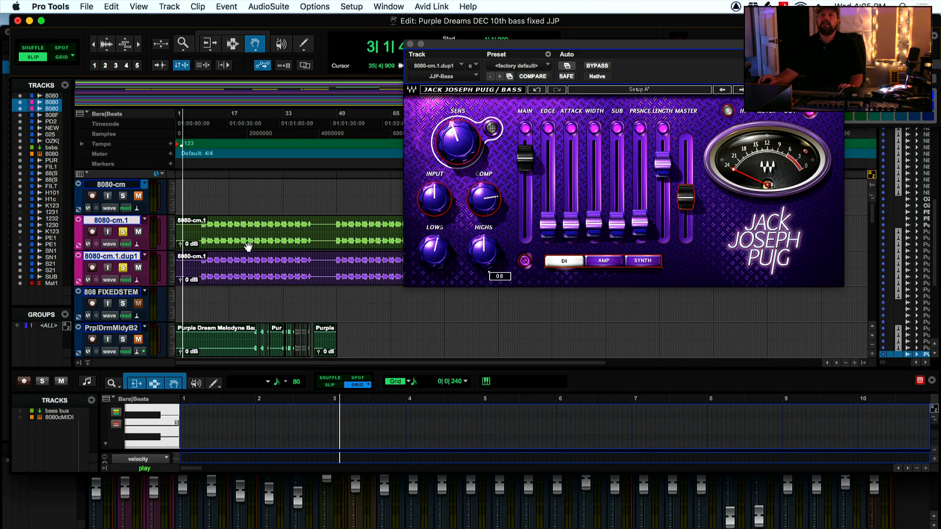
{"action": "left_click", "coordinate": [201, 119]}
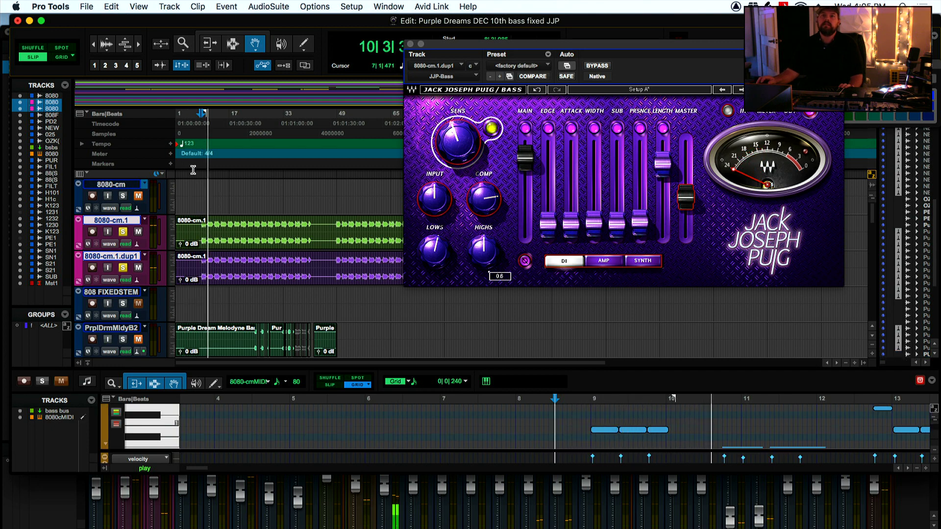
{"action": "left_click", "coordinate": [138, 268]}
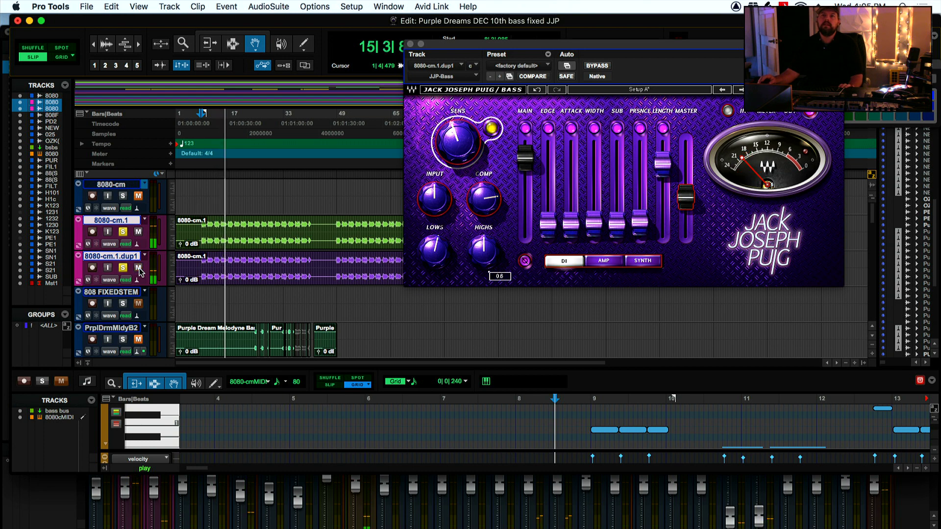
{"action": "key", "text": "space"}
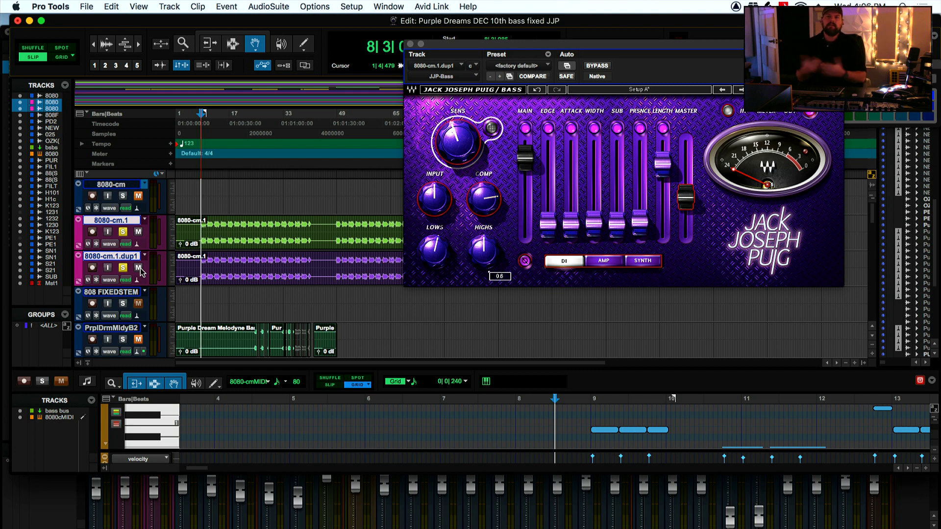
Replay the passage from 8|3|085 to compare the bass with and without the 8080-cm.1.dup1 layer.
{"action": "key", "text": "space"}
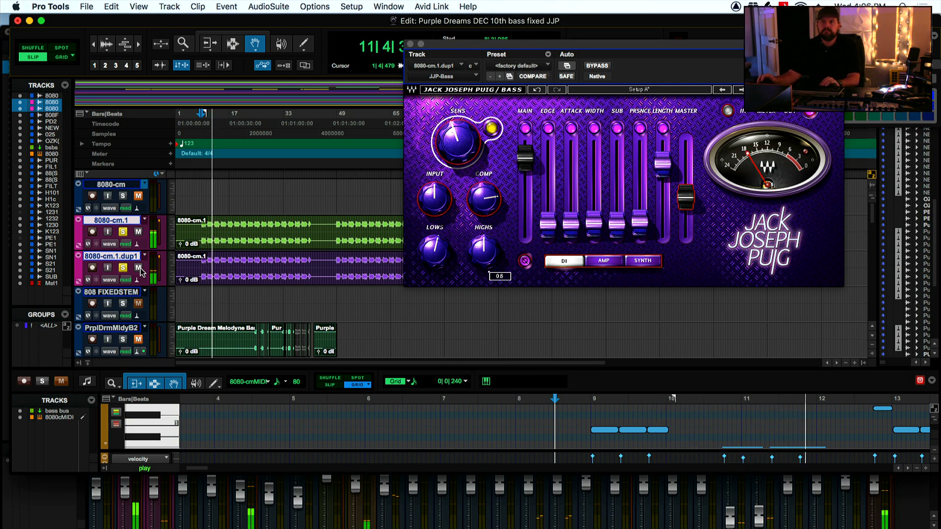
{"action": "key", "text": "space"}
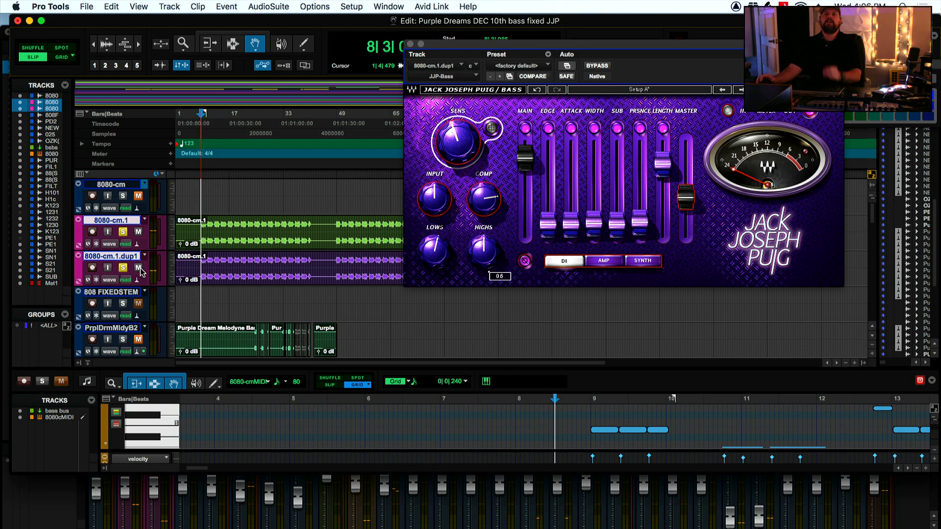
{"action": "key", "text": "space"}
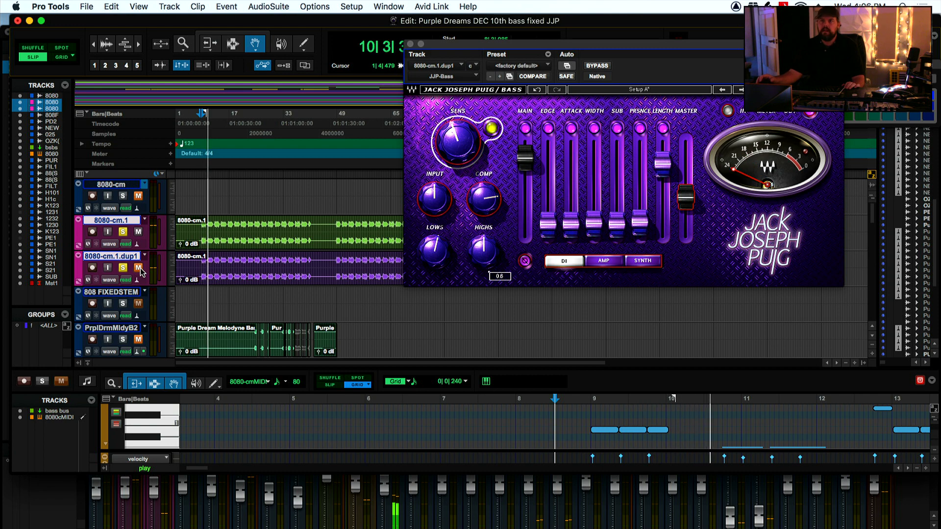
{"action": "key", "text": "space"}
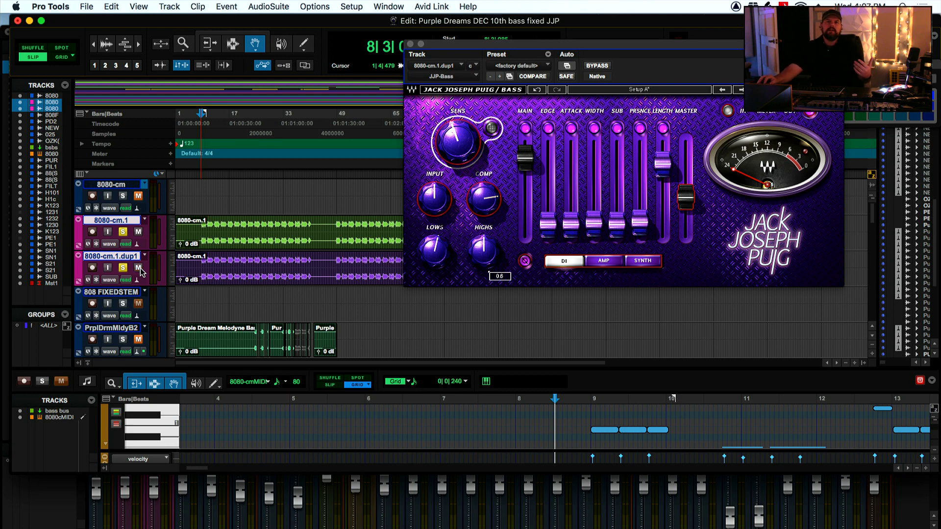
Return to the Mix window and close the JJP-Bass plug-in window.
{"action": "scroll", "coordinate": [142, 274], "scroll_direction": "down", "scroll_amount": 3}
{"action": "scroll", "coordinate": [142, 280], "scroll_direction": "down", "scroll_amount": 2}
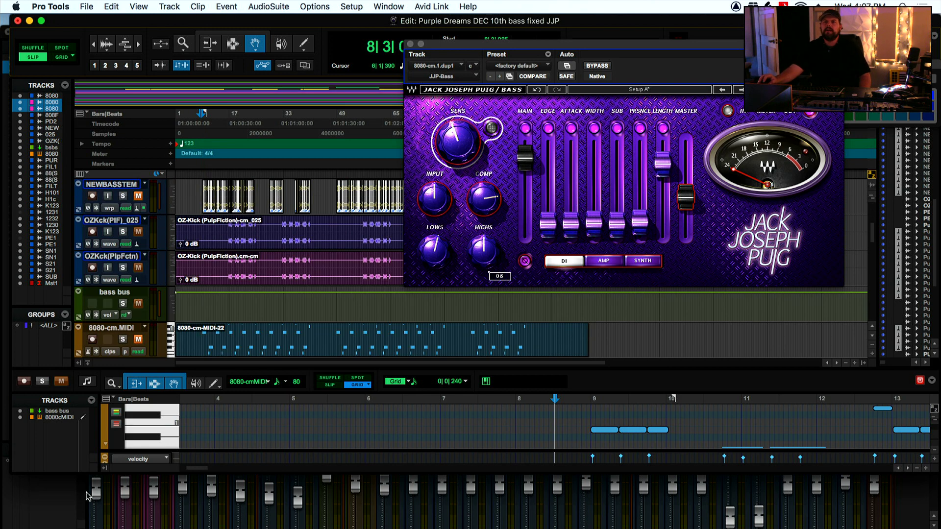
{"action": "key", "text": "super+equal"}
{"action": "scroll", "coordinate": [735, 424], "scroll_direction": "down", "scroll_amount": 5}
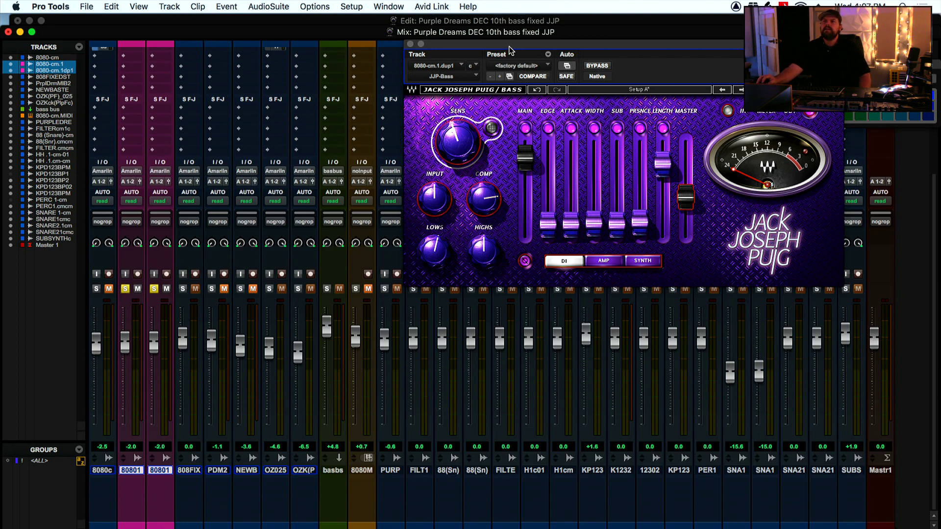
{"action": "left_click", "coordinate": [411, 44]}
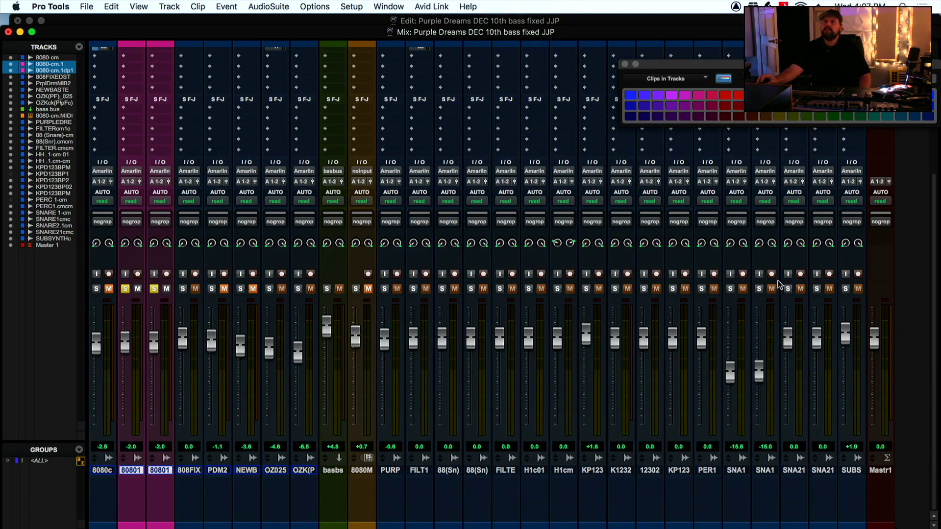
Audition the bass with the two SNARE 1 and two 88 snare tracks soloed, and clear those four solos.
{"action": "left_click", "coordinate": [759, 289]}
{"action": "left_click", "coordinate": [730, 289]}
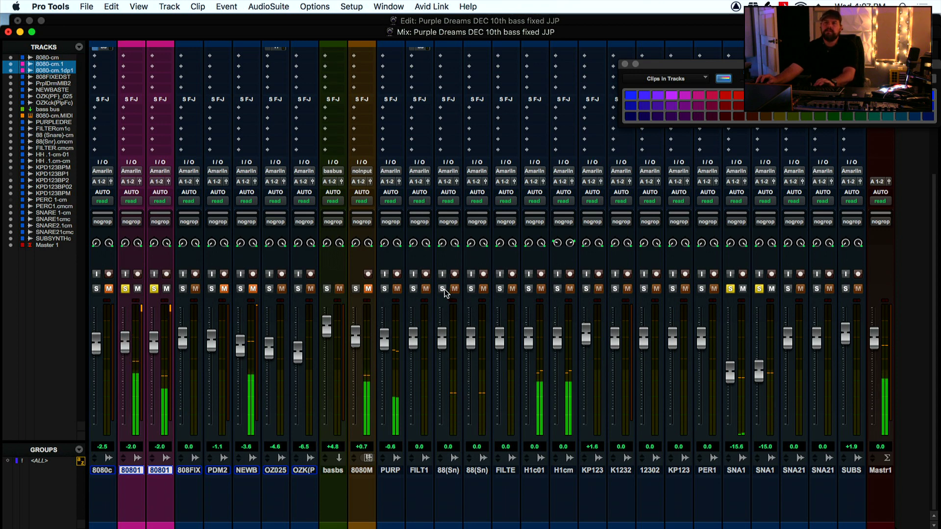
{"action": "left_click", "coordinate": [470, 289]}
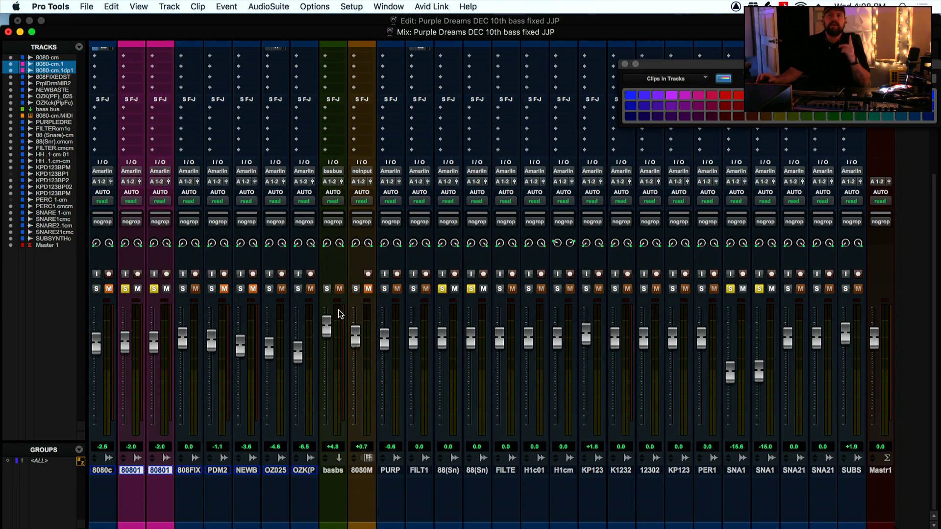
{"action": "left_click", "coordinate": [729, 288]}
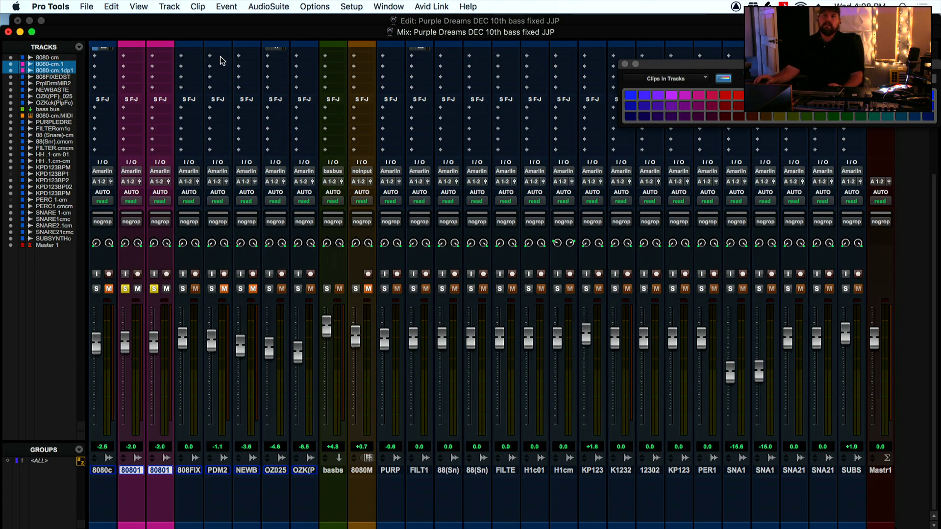
Solo and unmute the NEWBASSTEM track in the Edit window.
{"action": "left_click", "coordinate": [209, 25]}
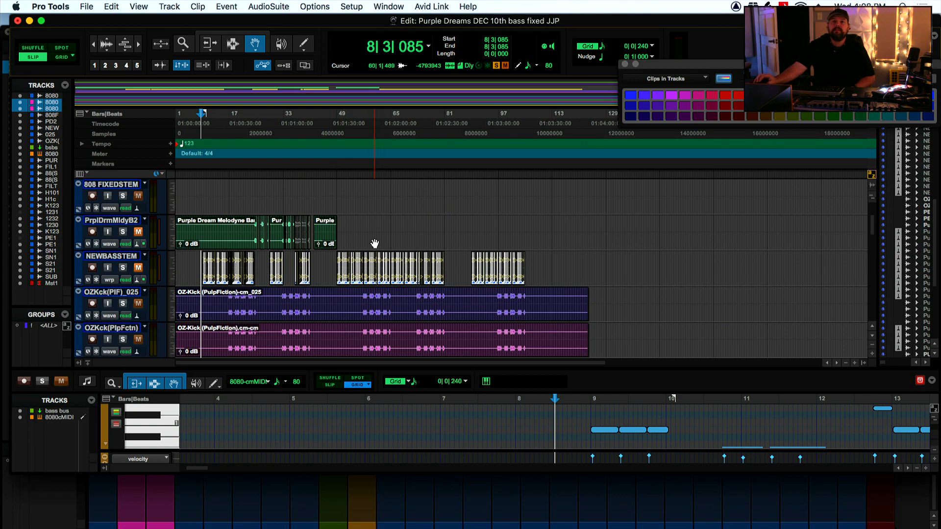
{"action": "scroll", "coordinate": [375, 252], "scroll_direction": "up", "scroll_amount": 5}
{"action": "scroll", "coordinate": [374, 253], "scroll_direction": "down", "scroll_amount": 5}
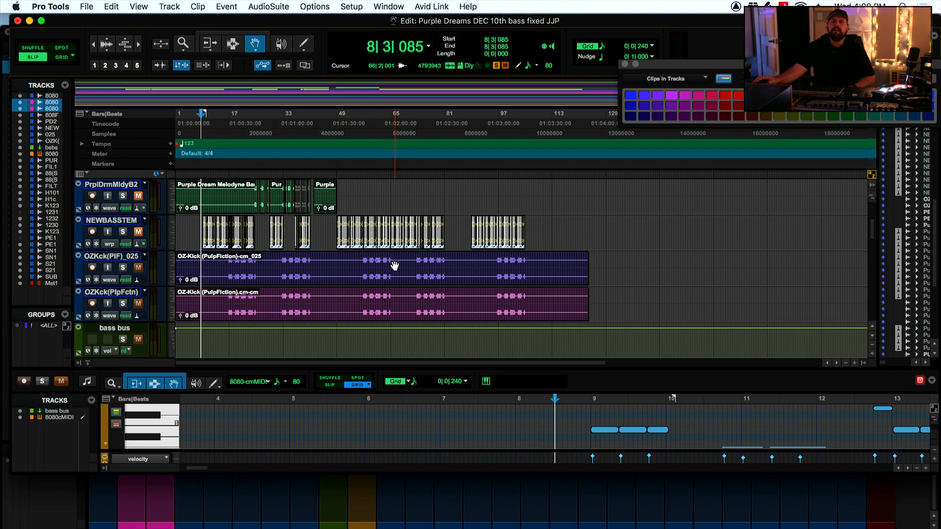
{"action": "left_click", "coordinate": [123, 233]}
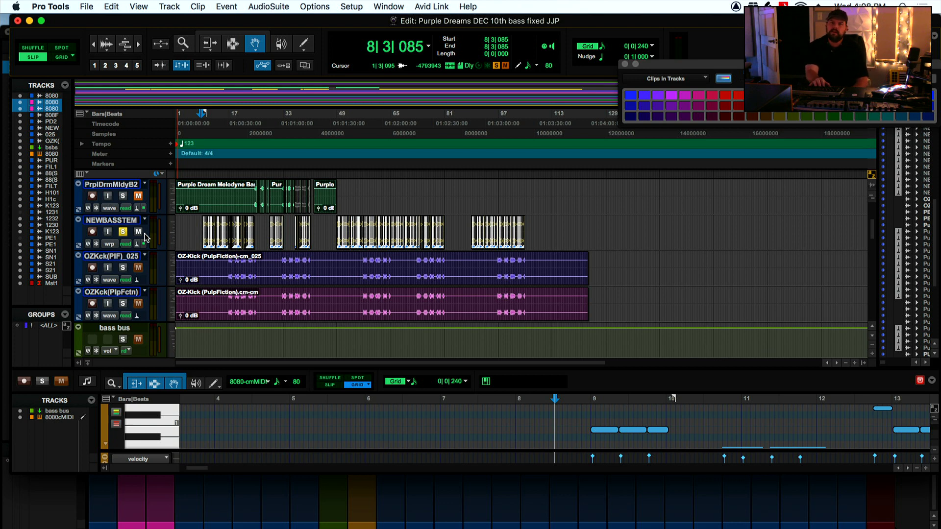
Play the session from 8|3|085 to listen to NEWBASSTEM, viewing the other bass tracks, and stop playback.
{"action": "key", "text": "space"}
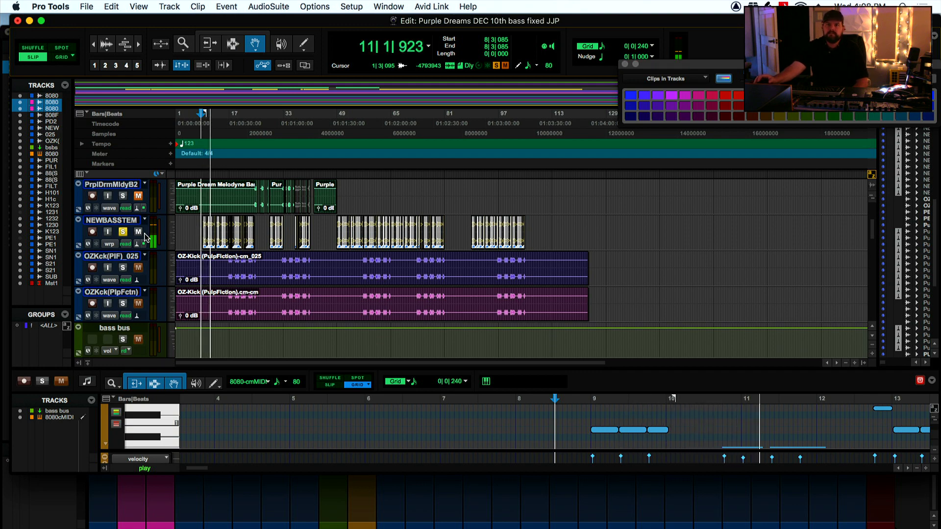
{"action": "scroll", "coordinate": [145, 238], "scroll_direction": "up", "scroll_amount": 5}
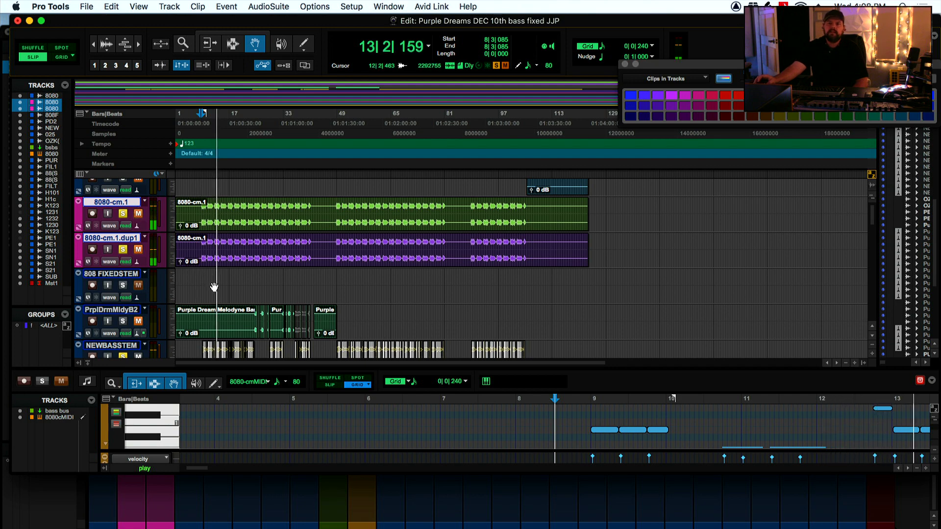
{"action": "scroll", "coordinate": [219, 287], "scroll_direction": "down", "scroll_amount": 5}
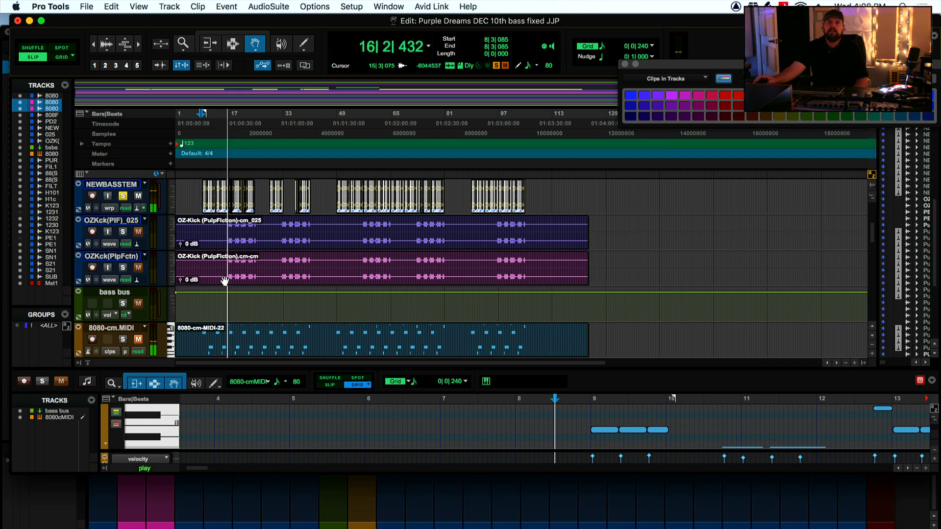
{"action": "key", "text": "space"}
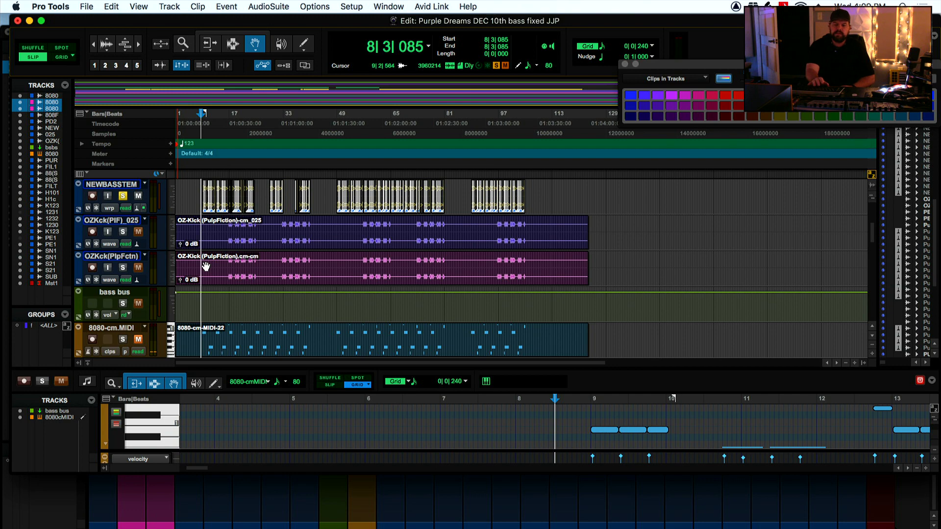
Audition NEWBASSTEM, solo the two 88 snare tracks in the Mix window alongside it, and stop playback.
{"action": "key", "text": "space"}
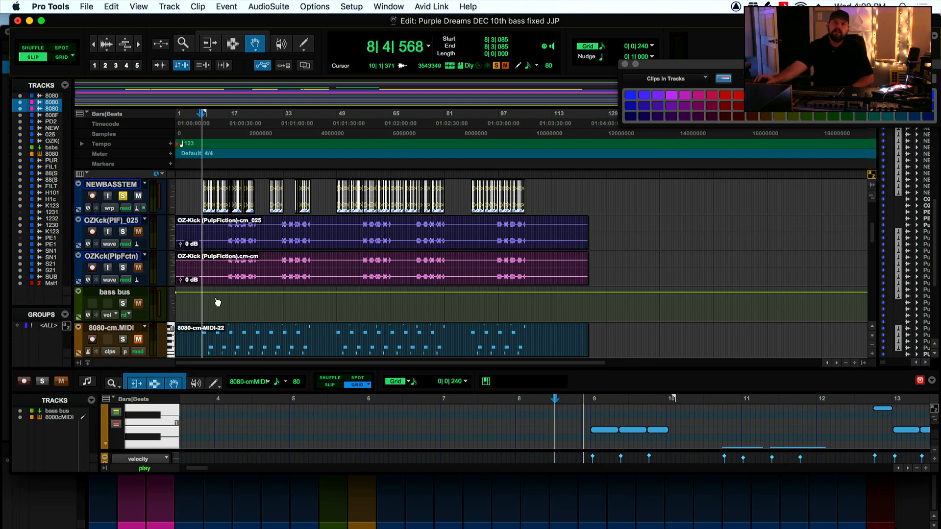
{"action": "key", "text": "super+equal"}
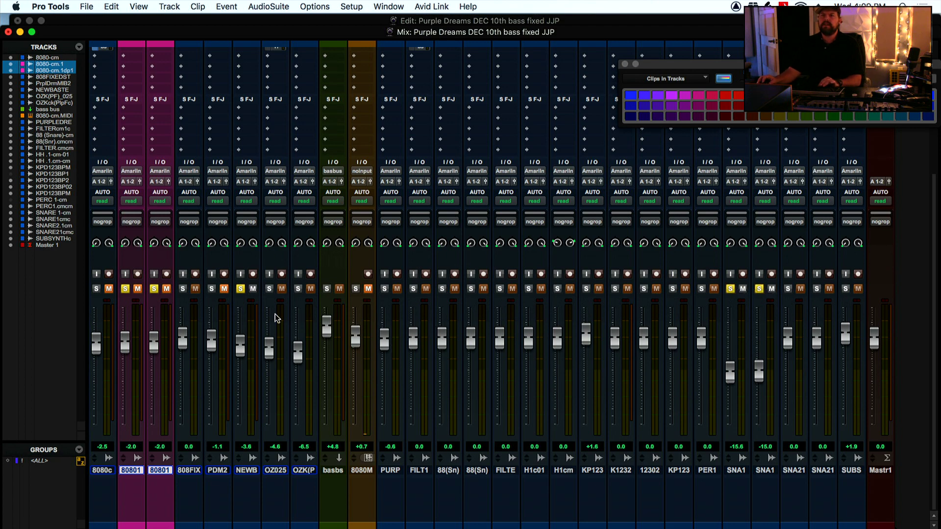
{"action": "left_click", "coordinate": [470, 289]}
{"action": "left_click", "coordinate": [442, 290]}
{"action": "key", "text": "space"}
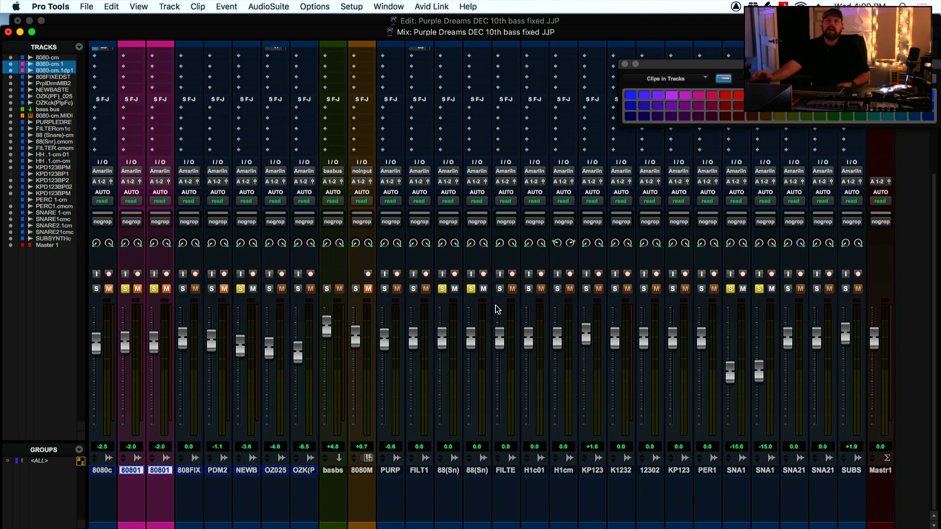
Return to the Edit window and make the OZKck(PlF)_025 and OZKck(PlpFctn) tracks inactive.
{"action": "left_click", "coordinate": [175, 16]}
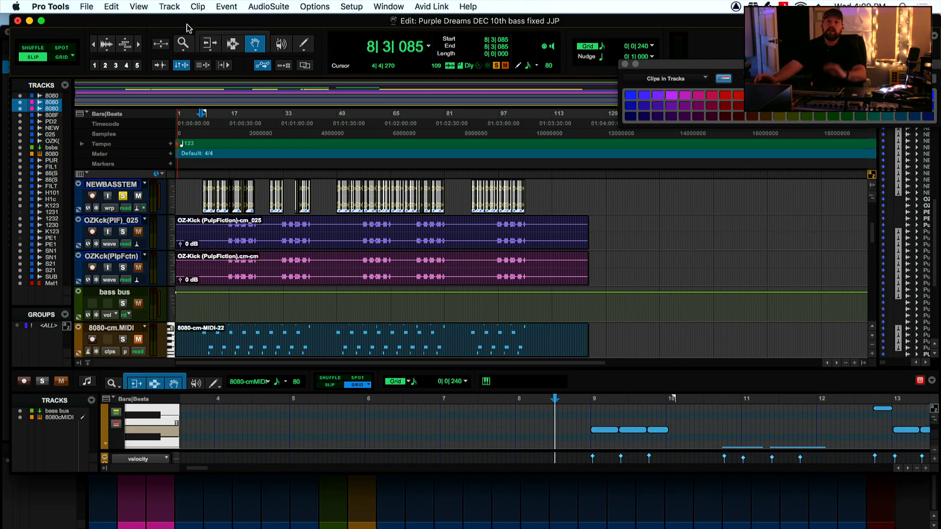
{"action": "left_click", "coordinate": [112, 220]}
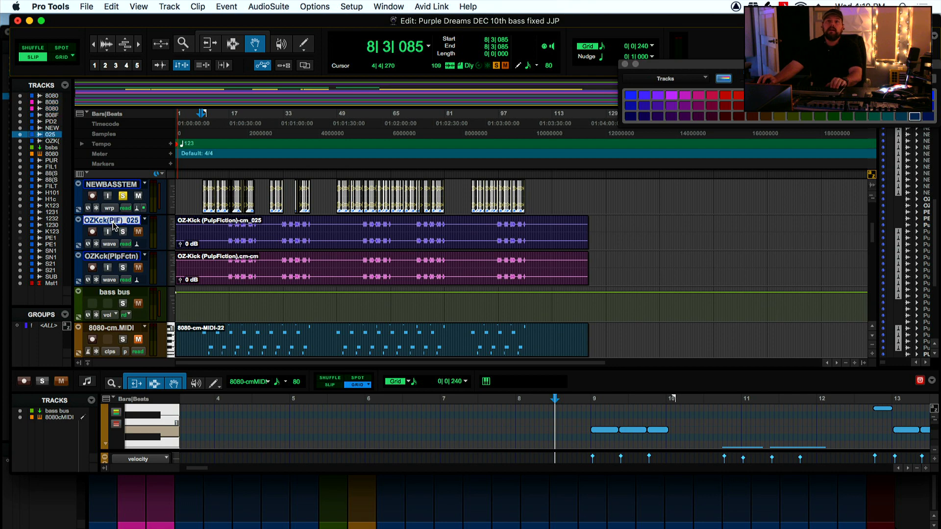
{"action": "left_click", "coordinate": [117, 256], "text": "shift"}
{"action": "right_click", "coordinate": [117, 256]}
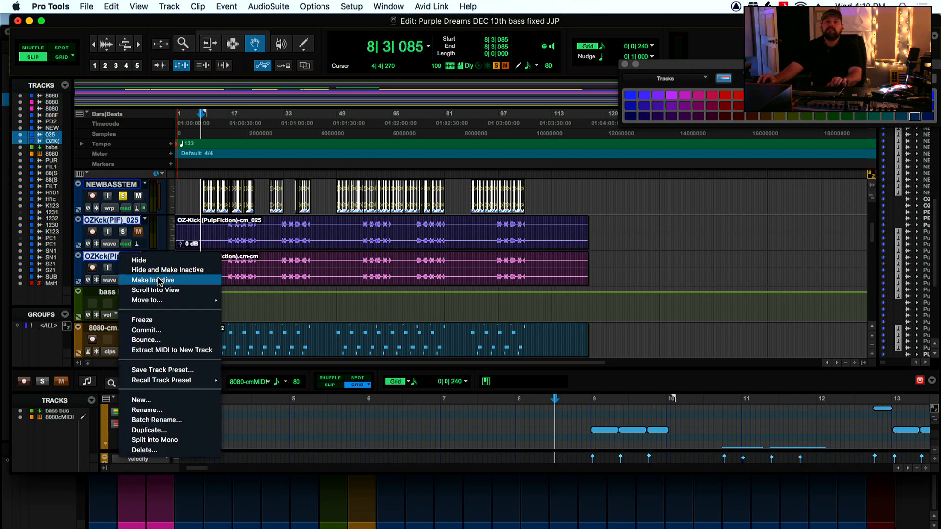
{"action": "left_click", "coordinate": [158, 280]}
Reactivate the two OZ kick tracks.
{"action": "scroll", "coordinate": [199, 228], "scroll_direction": "up", "scroll_amount": 4}
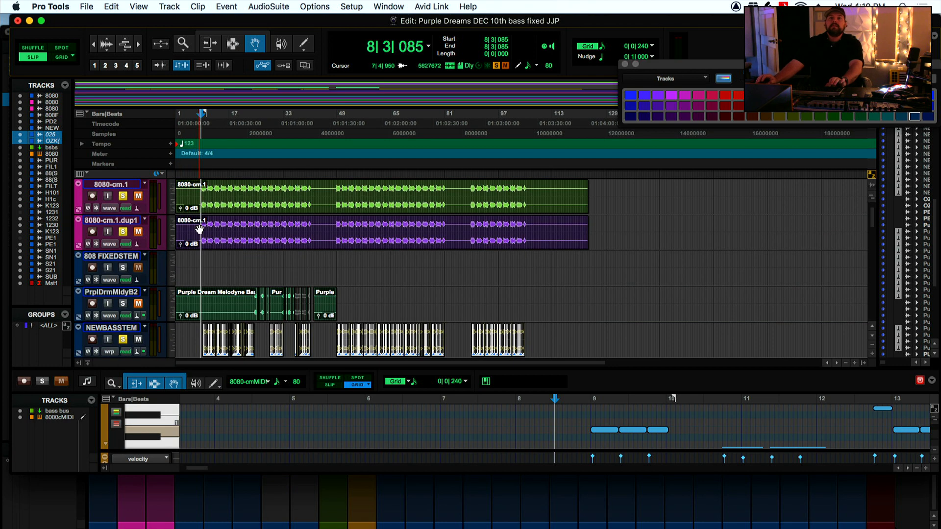
{"action": "scroll", "coordinate": [199, 228], "scroll_direction": "down", "scroll_amount": 4}
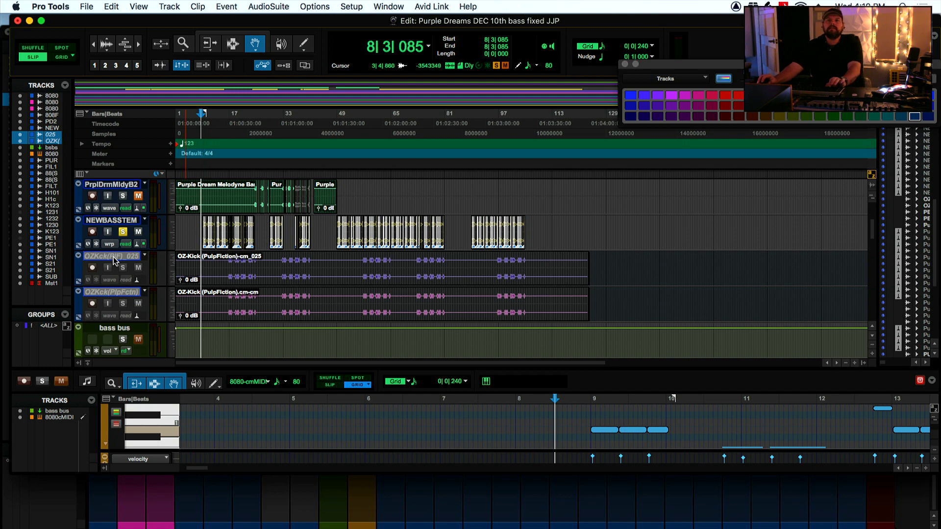
{"action": "right_click", "coordinate": [114, 260]}
{"action": "left_click", "coordinate": [138, 270]}
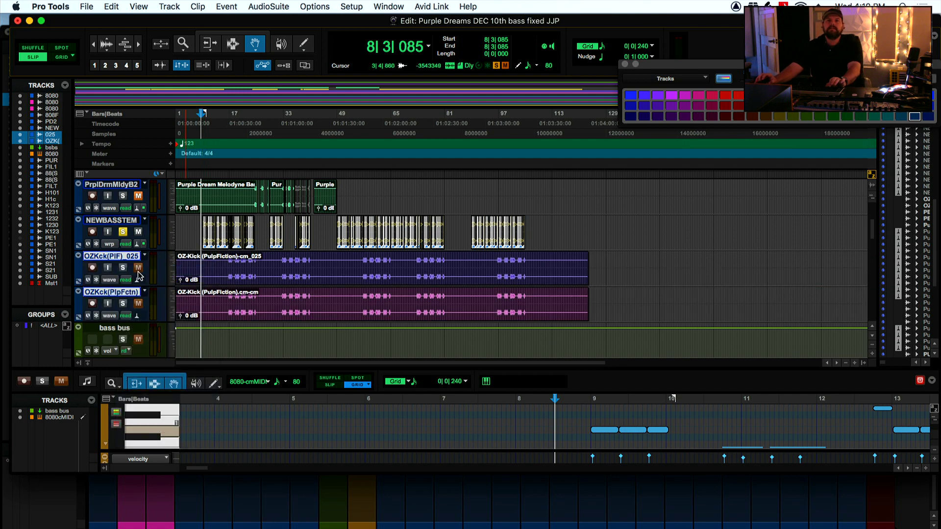
Make the 8080-cm.1 and 8080-cm.1.dup1 tracks inactive together.
{"action": "scroll", "coordinate": [138, 275], "scroll_direction": "down", "scroll_amount": 8}
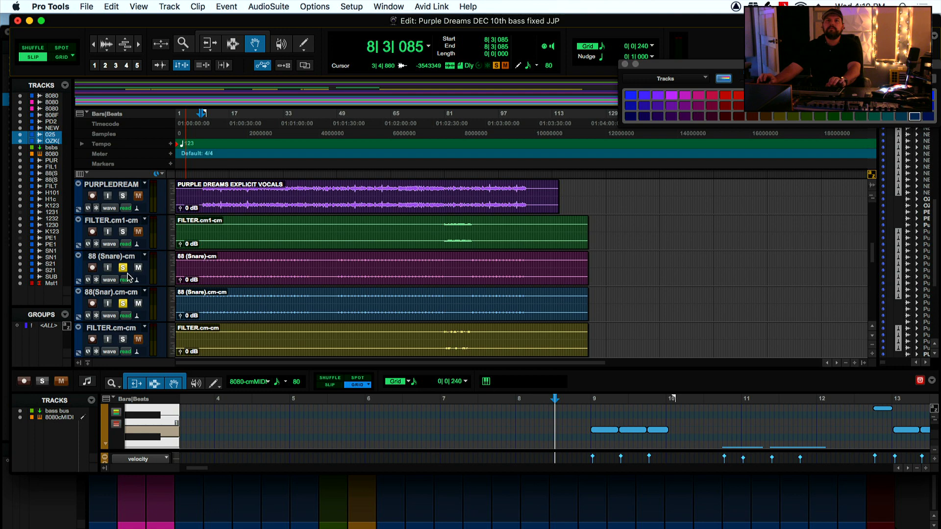
{"action": "scroll", "coordinate": [127, 283], "scroll_direction": "up", "scroll_amount": 10}
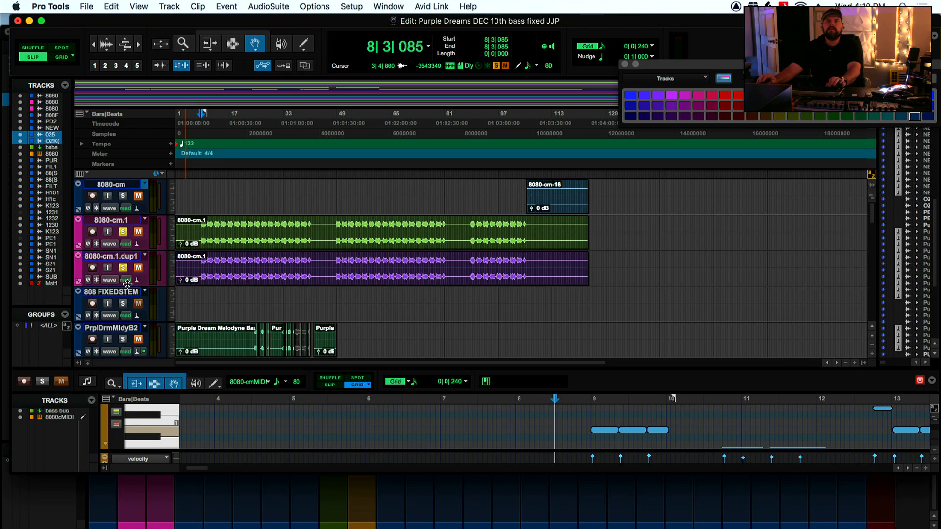
{"action": "left_click", "coordinate": [109, 221]}
{"action": "left_click", "coordinate": [111, 255], "text": "shift"}
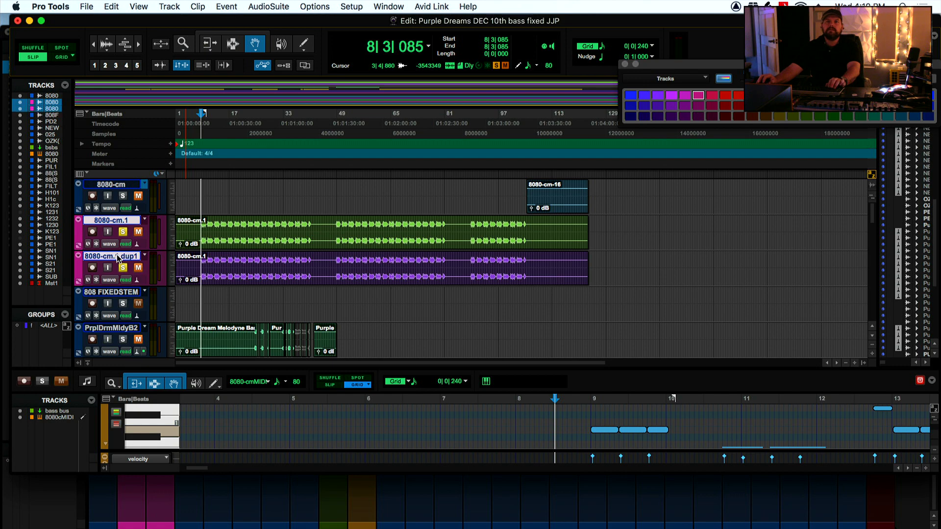
{"action": "right_click", "coordinate": [118, 256]}
{"action": "left_click", "coordinate": [152, 281]}
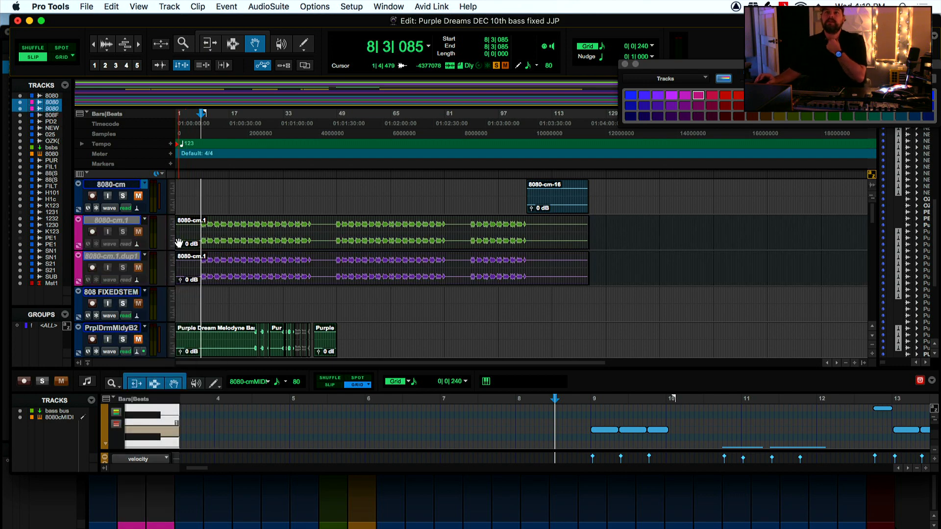
Extend the beginning of the clip on the 8080-cm track back to 1|1|000, and select that track.
{"action": "scroll", "coordinate": [179, 243], "scroll_direction": "down", "scroll_amount": 1}
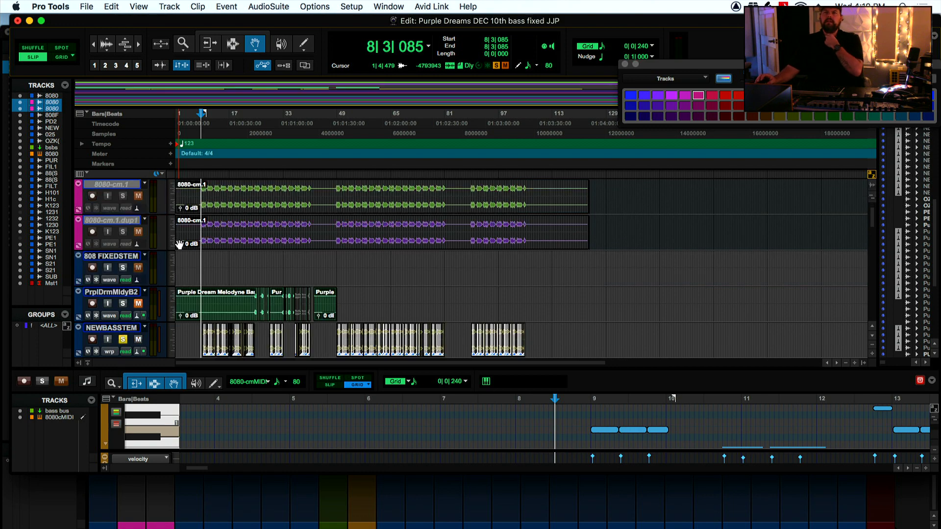
{"action": "scroll", "coordinate": [179, 243], "scroll_direction": "down", "scroll_amount": 3}
{"action": "scroll", "coordinate": [180, 242], "scroll_direction": "up", "scroll_amount": 2}
{"action": "scroll", "coordinate": [179, 242], "scroll_direction": "up", "scroll_amount": 2}
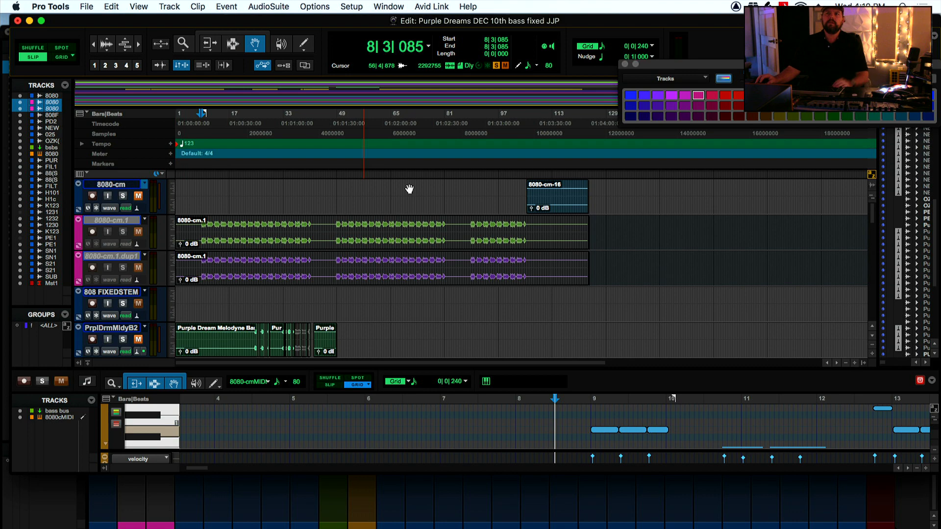
{"action": "left_click", "coordinate": [209, 44]}
{"action": "left_click_drag", "start_coordinate": [530, 197], "coordinate": [133, 187]}
{"action": "left_click", "coordinate": [109, 184]}
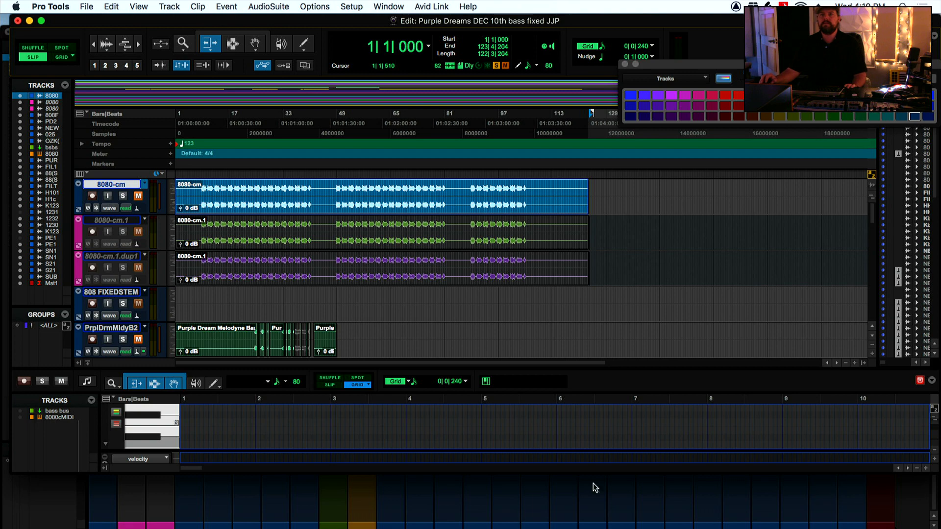
Open the Melodyne insert of the 8080-cm track from the Mix window and look over its note editor.
{"action": "left_click", "coordinate": [906, 491]}
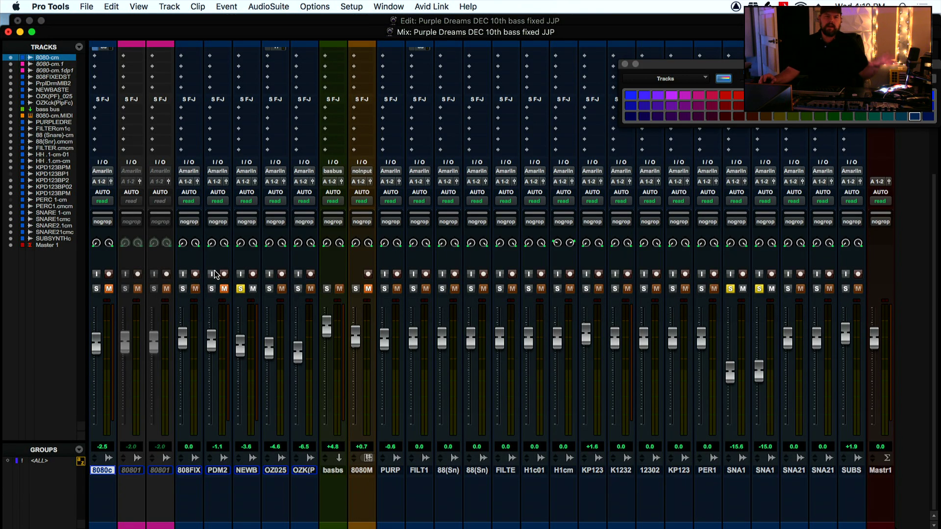
{"action": "scroll", "coordinate": [279, 226], "scroll_direction": "up", "scroll_amount": 1}
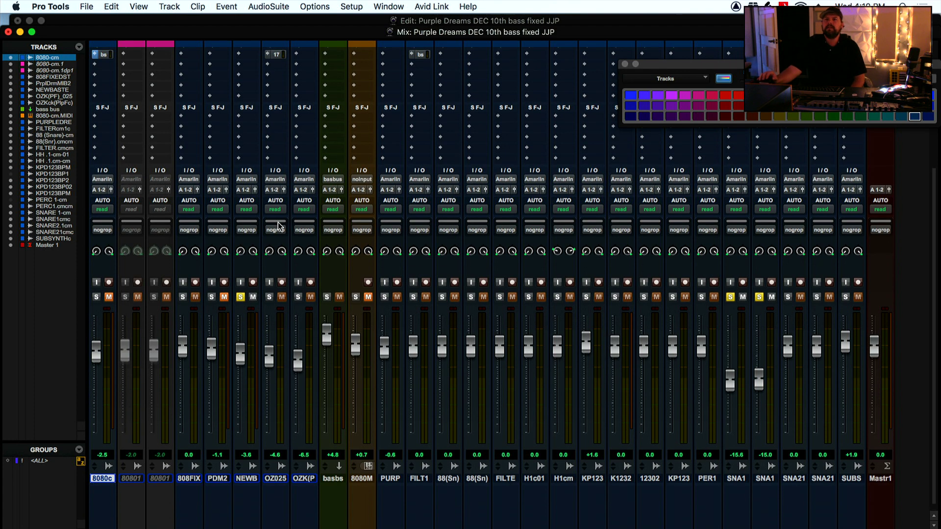
{"action": "scroll", "coordinate": [103, 158], "scroll_direction": "up", "scroll_amount": 5}
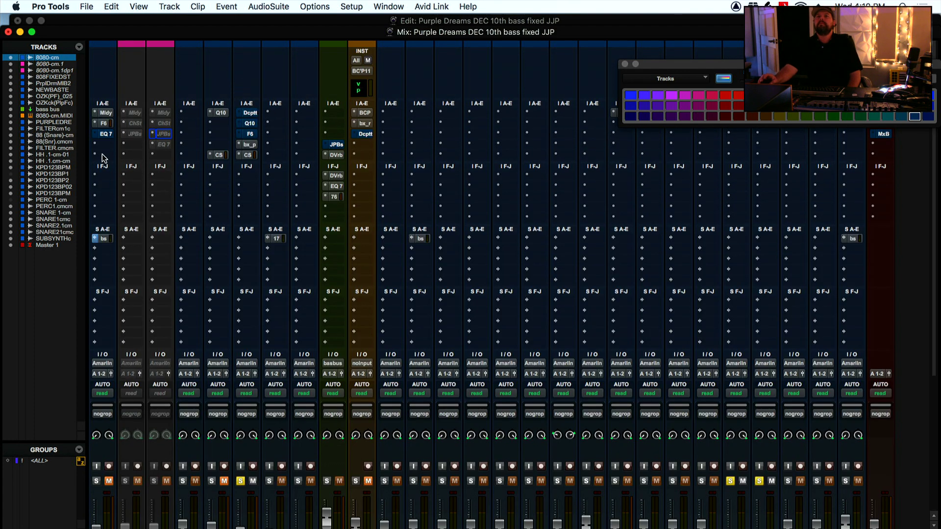
{"action": "left_click", "coordinate": [108, 115]}
{"action": "left_click_drag", "start_coordinate": [457, 465], "coordinate": [401, 463]}
{"action": "scroll", "coordinate": [448, 347], "scroll_direction": "down", "scroll_amount": 5}
{"action": "scroll", "coordinate": [448, 352], "scroll_direction": "up", "scroll_amount": 10}
{"action": "left_click_drag", "start_coordinate": [457, 462], "coordinate": [411, 463]}
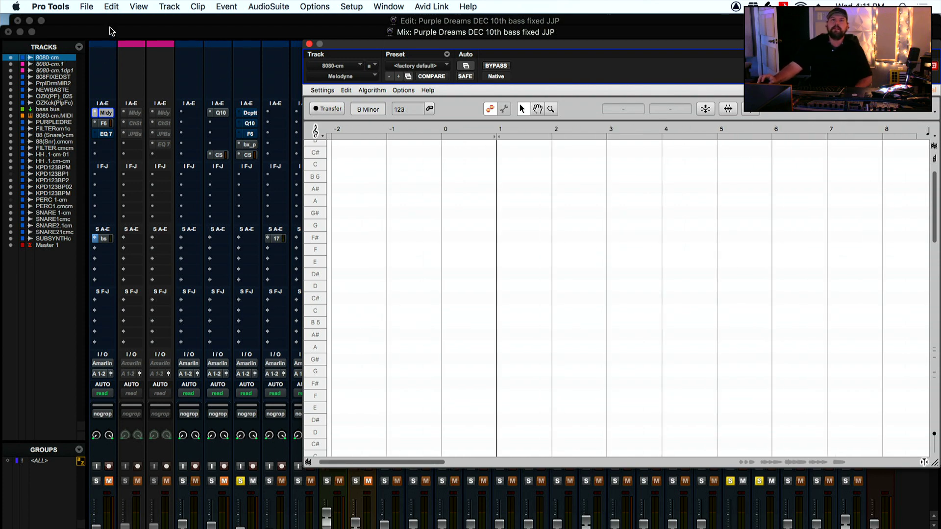
Arm Transfer in Melodyne, play the session from about bar 7, and solo and unmute the 8080-cm track.
{"action": "key", "text": "super+equal"}
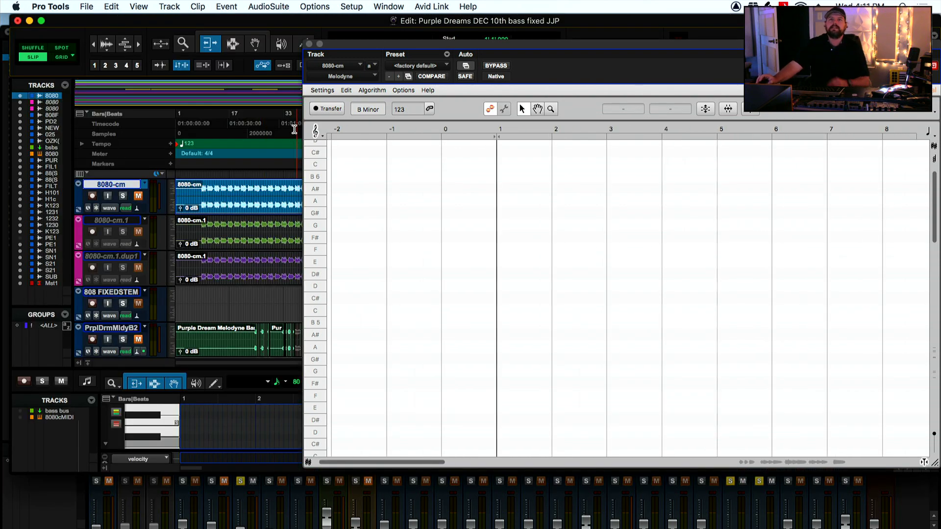
{"action": "left_click", "coordinate": [200, 117]}
{"action": "left_click", "coordinate": [333, 110]}
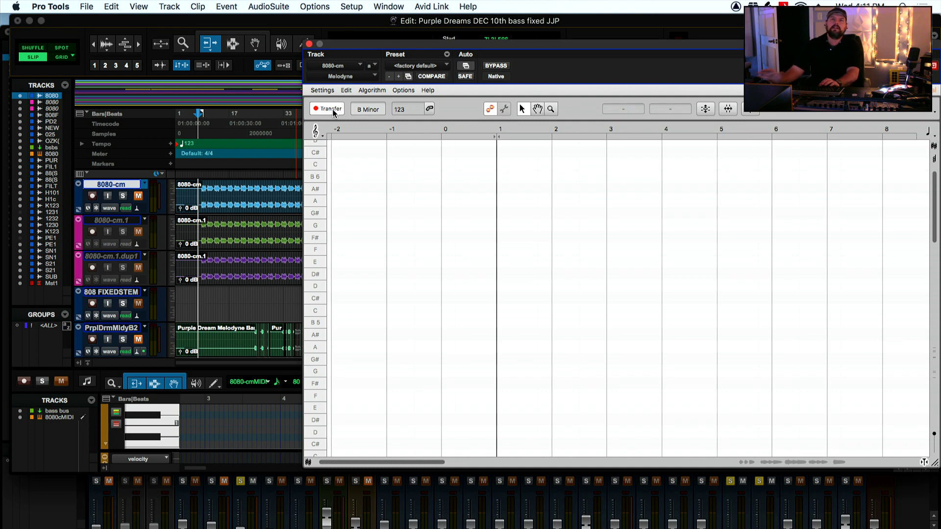
{"action": "key", "text": "space"}
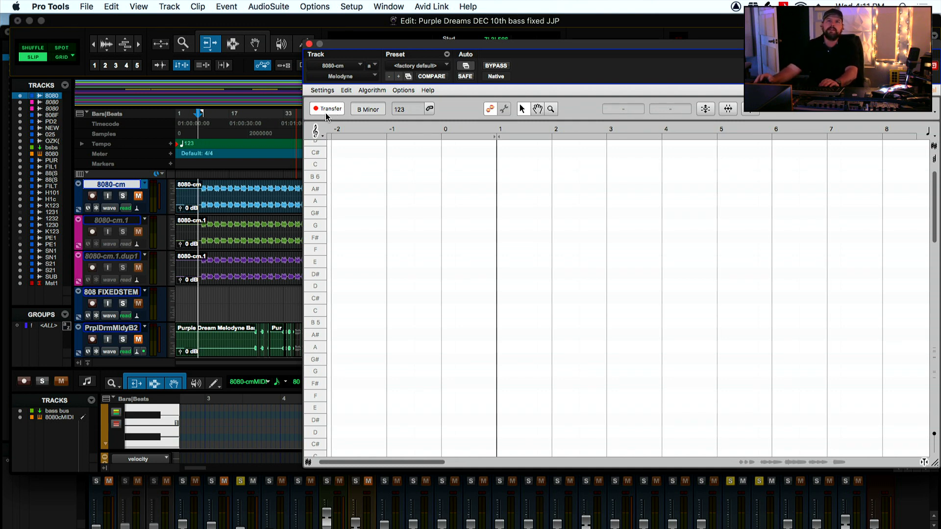
{"action": "left_click", "coordinate": [139, 196]}
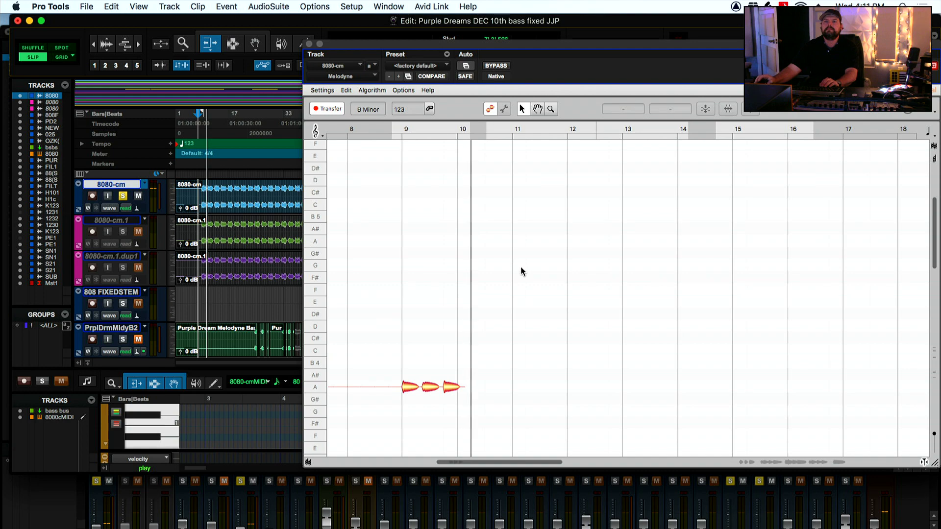
Unsolo and mute NEWBASSTEM during the transfer, and stop playback after bar 14 to have the notes detected.
{"action": "scroll", "coordinate": [521, 269], "scroll_direction": "down", "scroll_amount": 5}
{"action": "scroll", "coordinate": [157, 250], "scroll_direction": "down", "scroll_amount": 3}
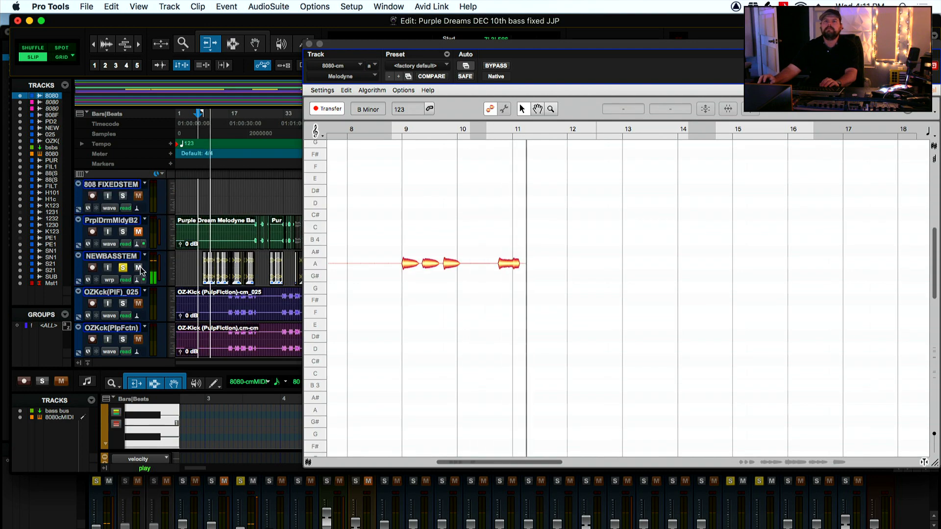
{"action": "left_click", "coordinate": [126, 267]}
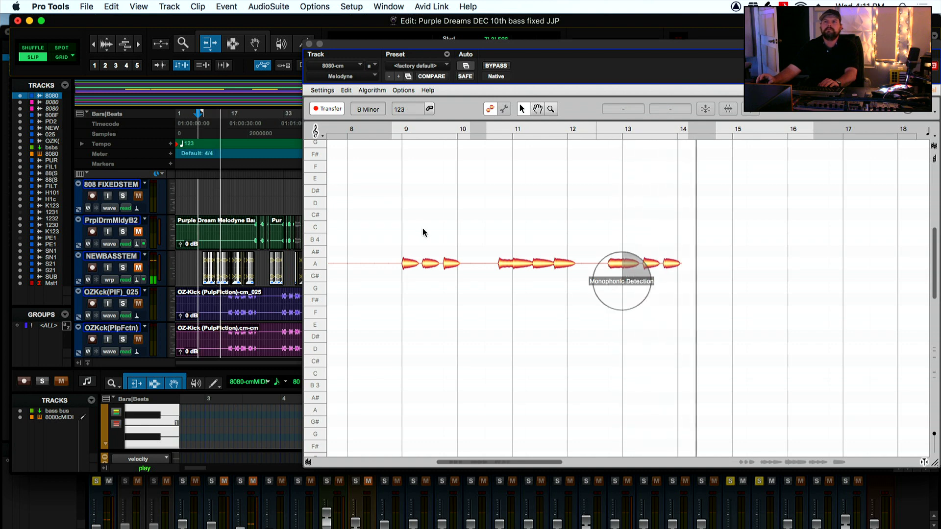
{"action": "key", "text": "space"}
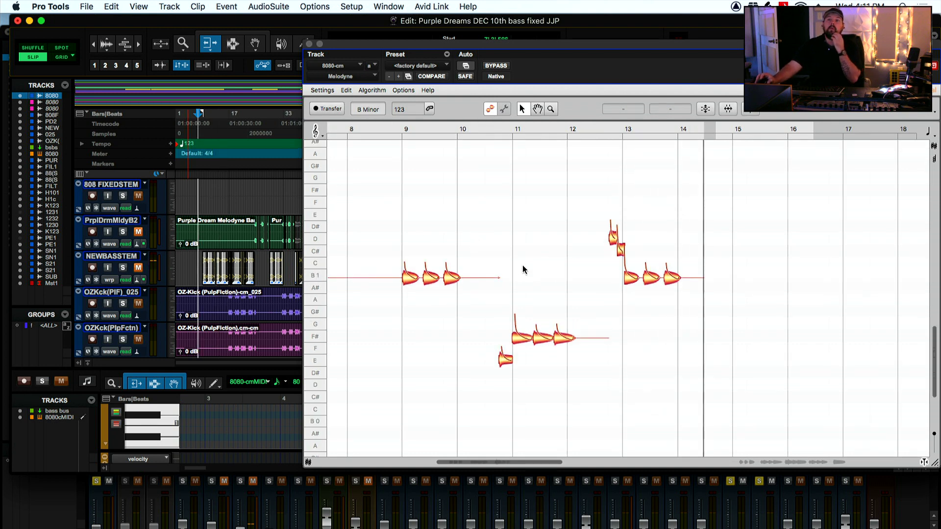
Lengthen the last note of each three-note B1 and F#1 group in Melodyne, and slightly extend the middle B1 note after bar 13.
{"action": "left_click", "coordinate": [456, 277]}
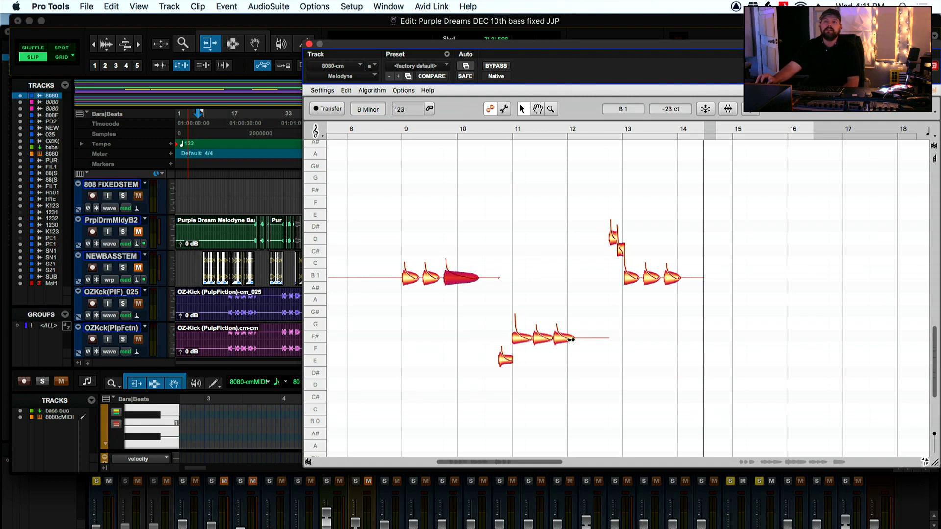
{"action": "left_click_drag", "start_coordinate": [571, 339], "coordinate": [596, 339]}
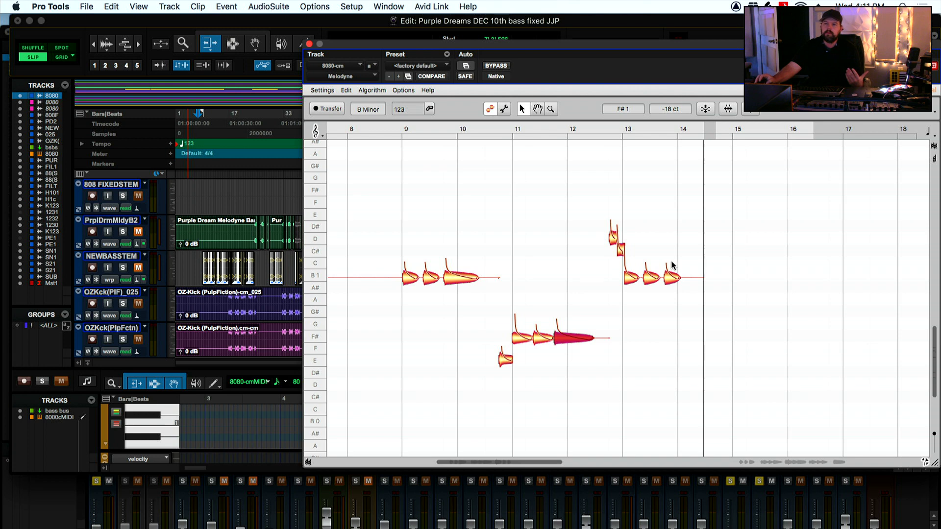
{"action": "left_click_drag", "start_coordinate": [675, 280], "coordinate": [700, 279]}
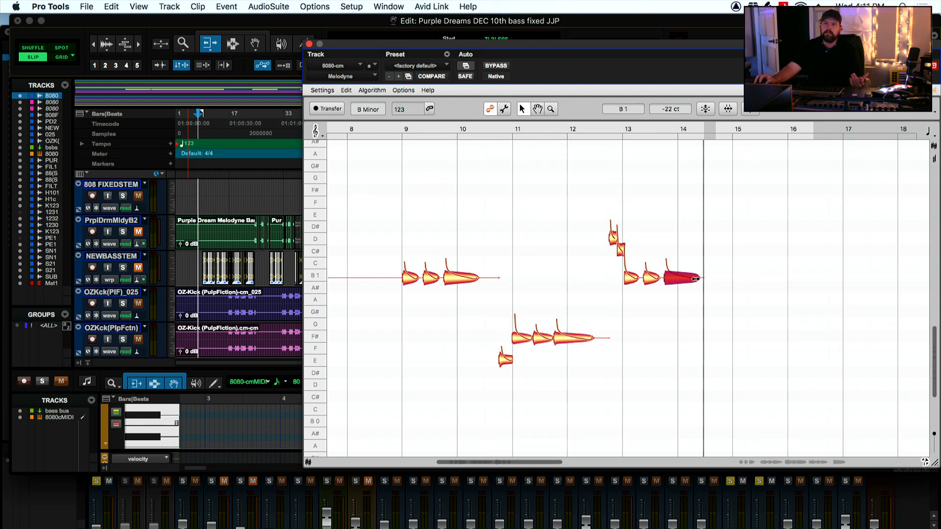
{"action": "left_click", "coordinate": [654, 279]}
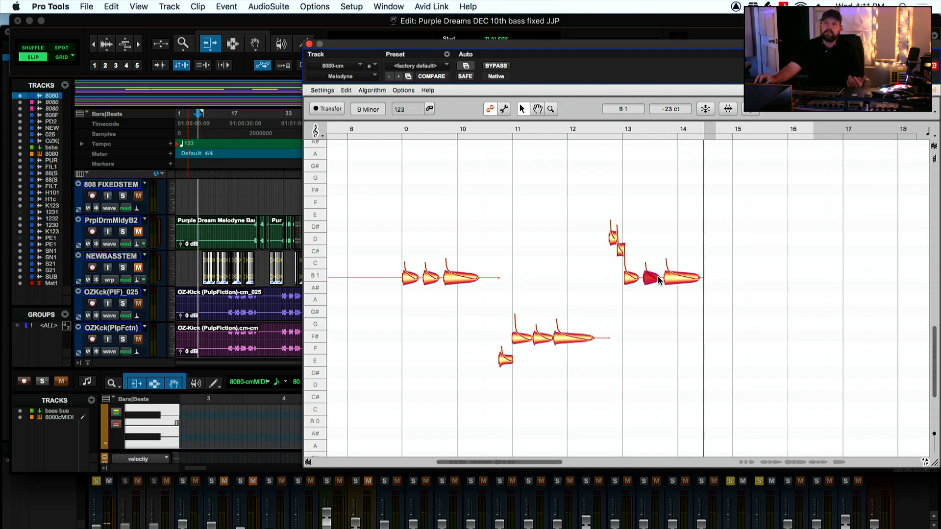
{"action": "left_click_drag", "start_coordinate": [659, 278], "coordinate": [662, 278]}
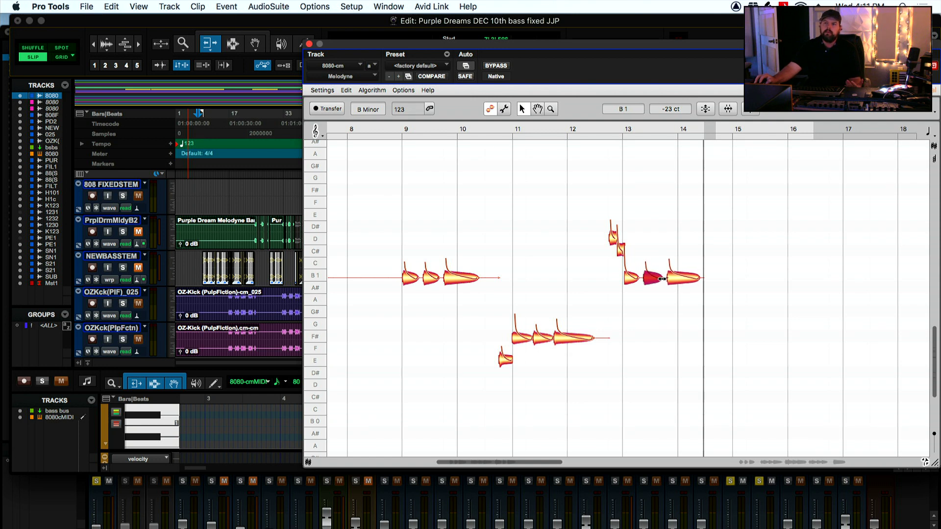
Select all the transferred notes in Melodyne and delete them.
{"action": "left_click_drag", "start_coordinate": [747, 421], "coordinate": [402, 227]}
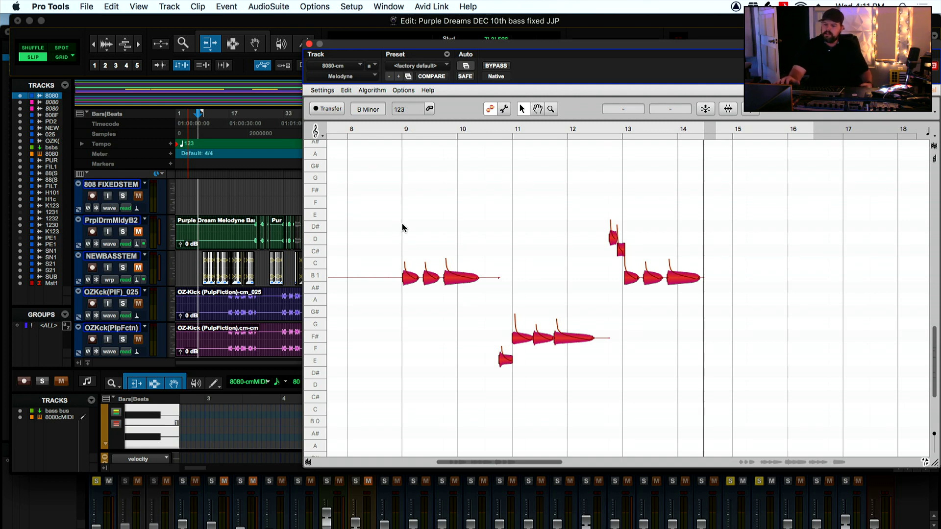
{"action": "key", "text": "Delete"}
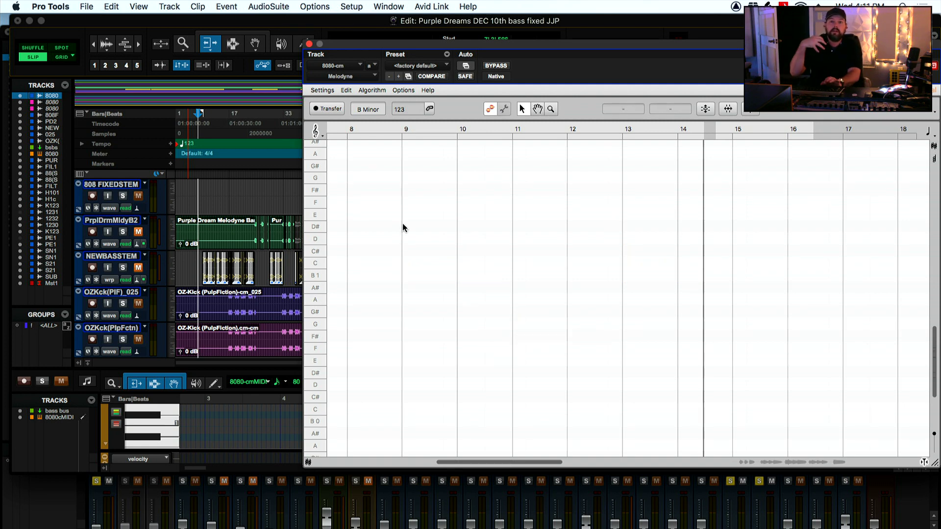
{"action": "scroll", "coordinate": [350, 196], "scroll_direction": "up", "scroll_amount": 5}
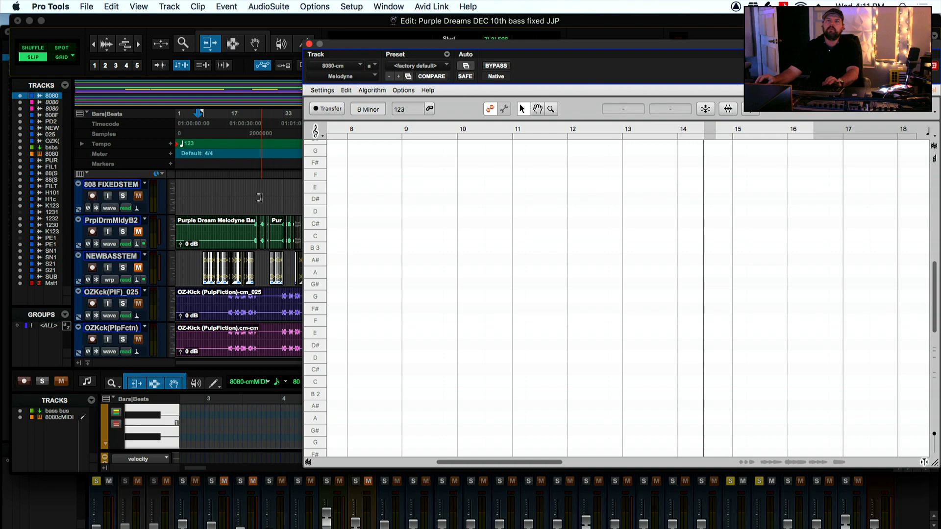
Zoom the timeline in on the first notes of the 8080-cm clip and move the Melodyne window clear of the waveform.
{"action": "scroll", "coordinate": [260, 198], "scroll_direction": "up", "scroll_amount": 3}
{"action": "left_click_drag", "start_coordinate": [399, 45], "coordinate": [107, 349]}
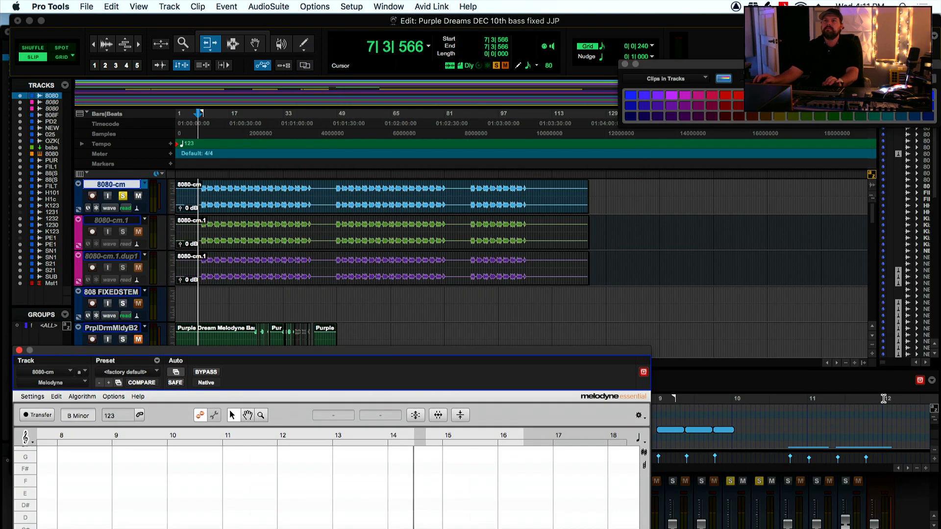
{"action": "left_click", "coordinate": [855, 363]}
{"action": "left_click", "coordinate": [855, 363]}
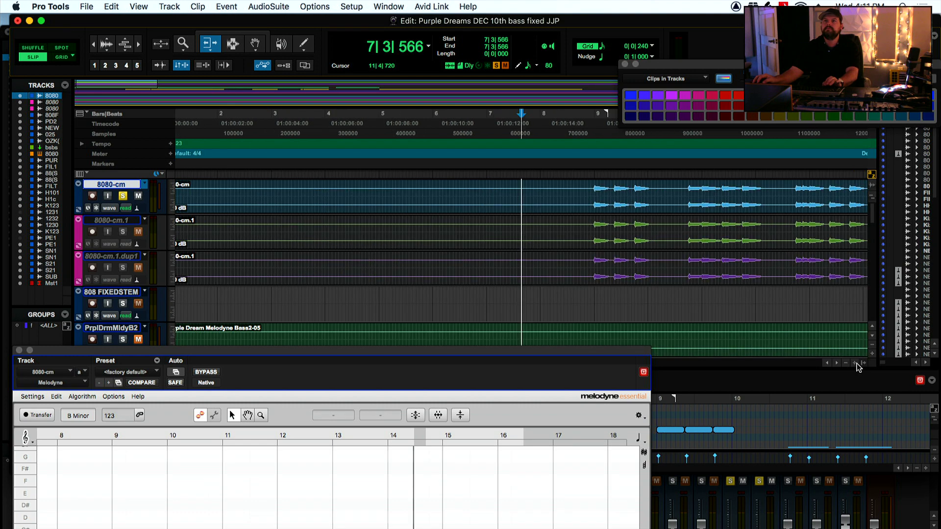
{"action": "left_click_drag", "start_coordinate": [316, 354], "coordinate": [735, 201]}
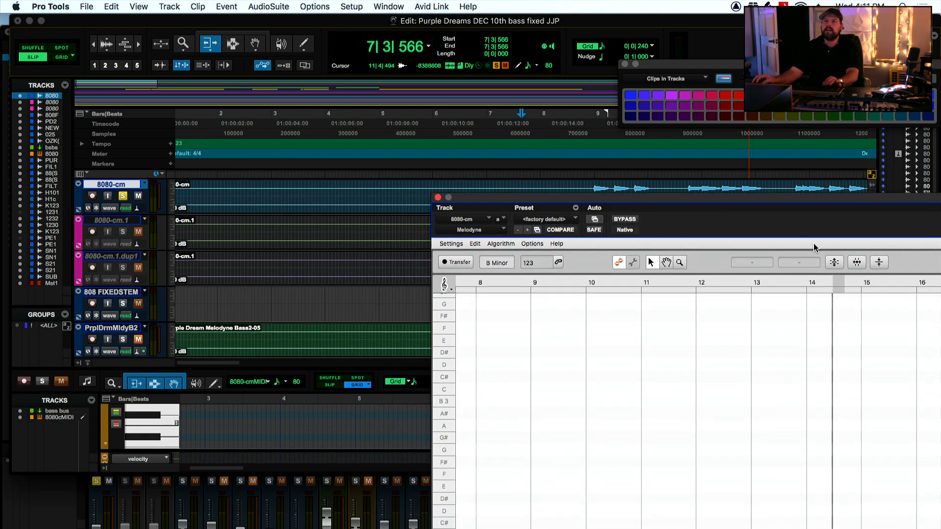
{"action": "left_click_drag", "start_coordinate": [702, 201], "coordinate": [819, 255]}
Try to transfer the first 8080-cm notes into Melodyne, playing from about bar 7, and play them back.
{"action": "left_click", "coordinate": [574, 316]}
{"action": "key", "text": "space"}
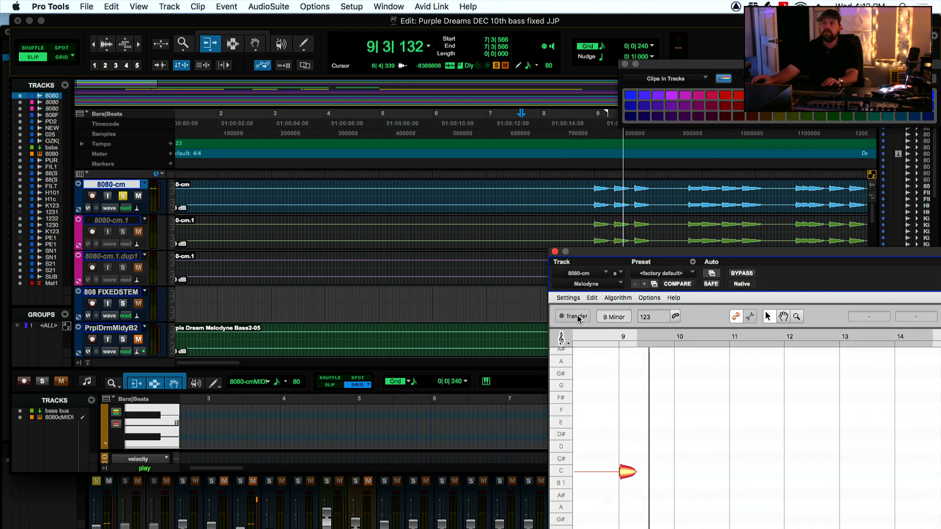
{"action": "key", "text": "space"}
{"action": "key", "text": "space"}
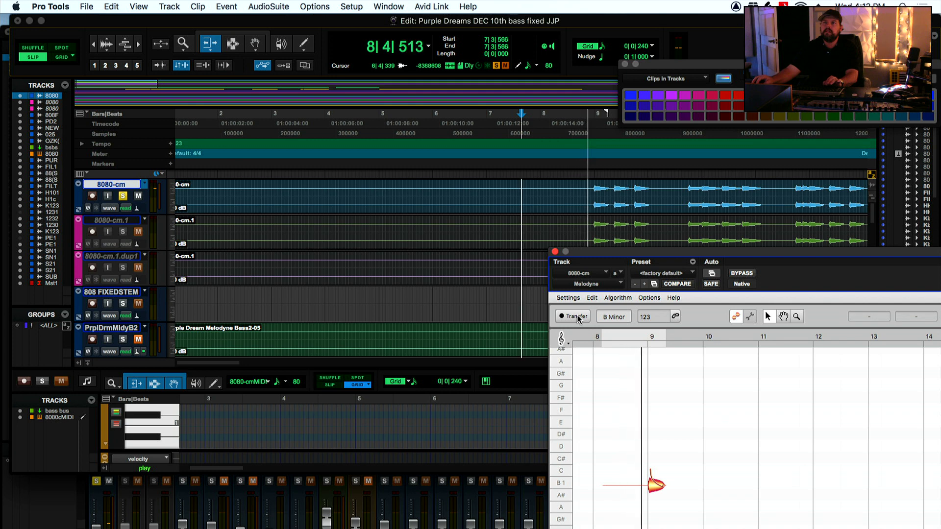
Transfer the 8080-cm track into Melodyne again from about bar 7 to past bar 10 and bring the first three notes into view.
{"action": "left_click", "coordinate": [579, 319]}
{"action": "key", "text": "space"}
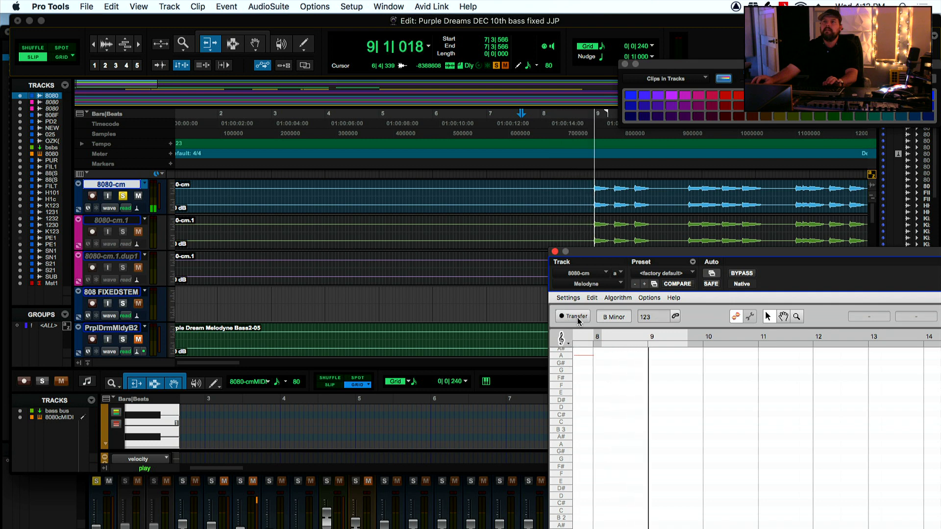
{"action": "left_click", "coordinate": [579, 317]}
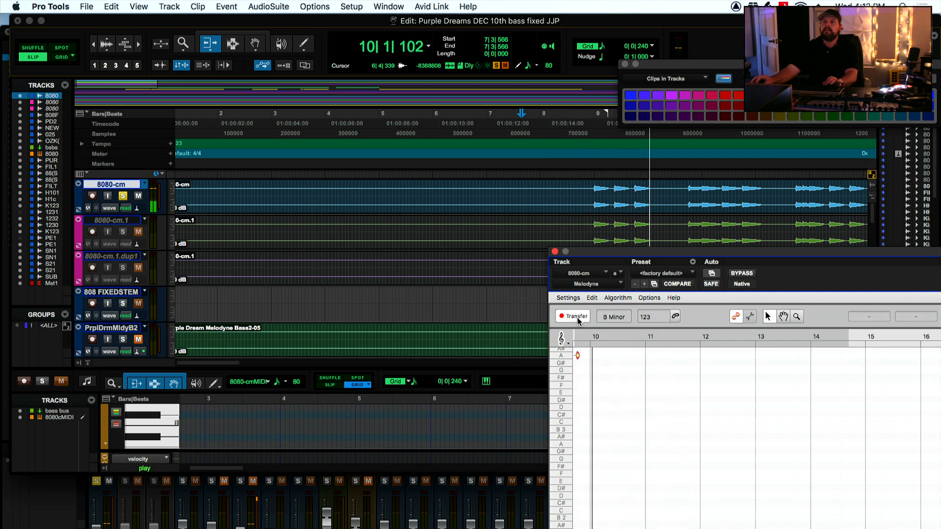
{"action": "left_click_drag", "start_coordinate": [668, 283], "coordinate": [353, 53]}
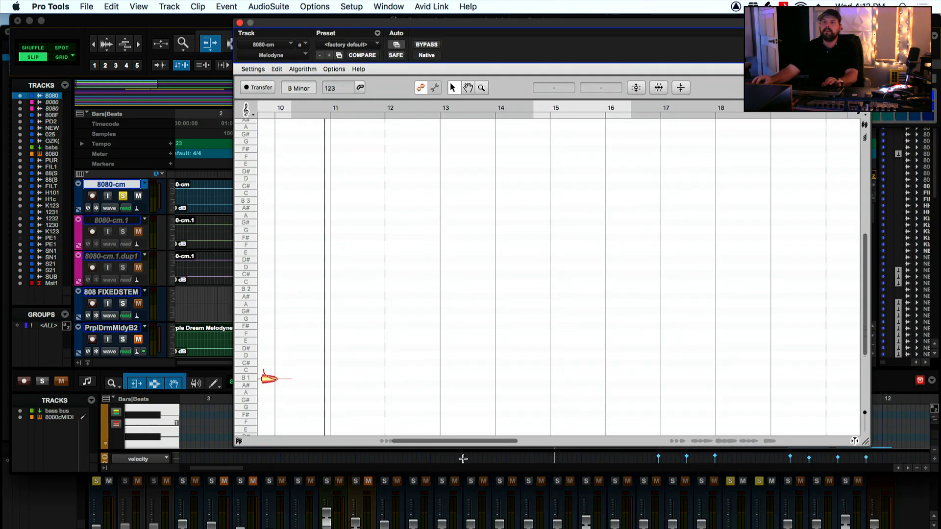
{"action": "left_click_drag", "start_coordinate": [475, 440], "coordinate": [427, 449]}
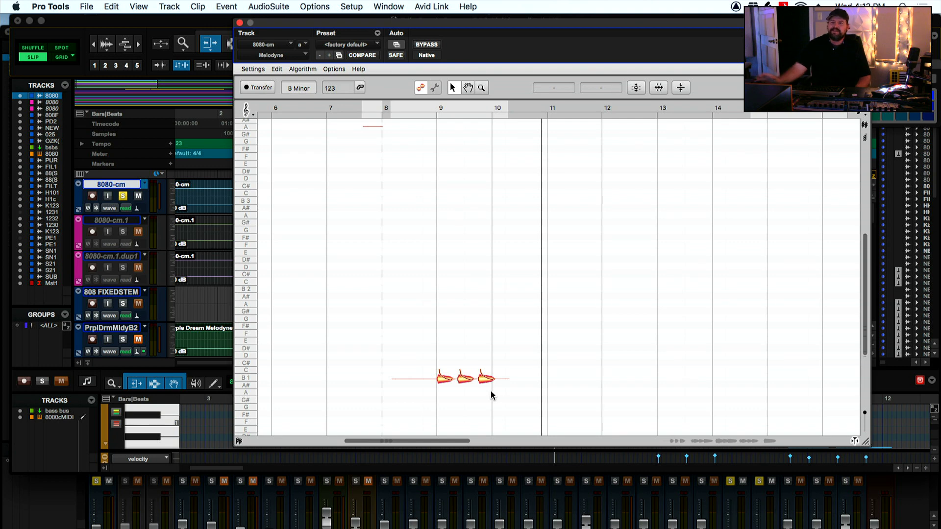
Lengthen the first two B1 notes in Melodyne to meet the next note, extend the third just past bar 10, and play them.
{"action": "left_click", "coordinate": [452, 379]}
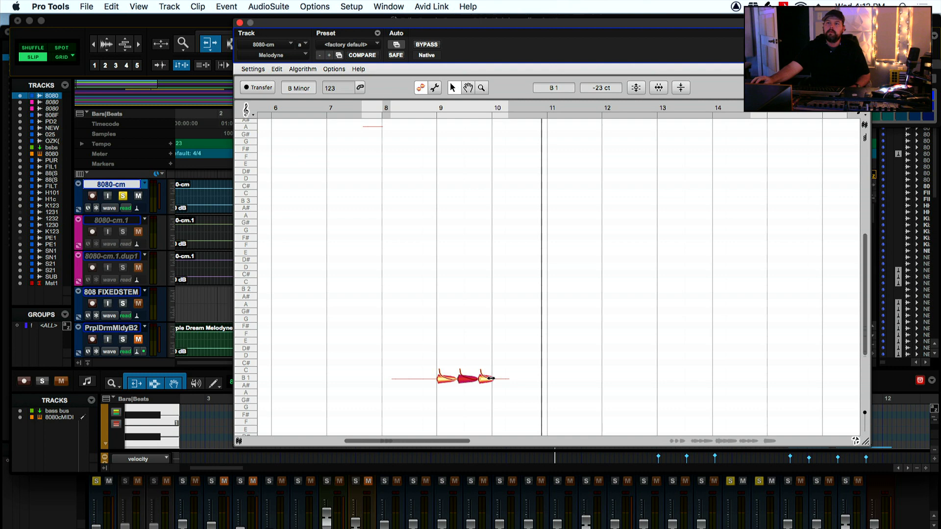
{"action": "key", "text": "space"}
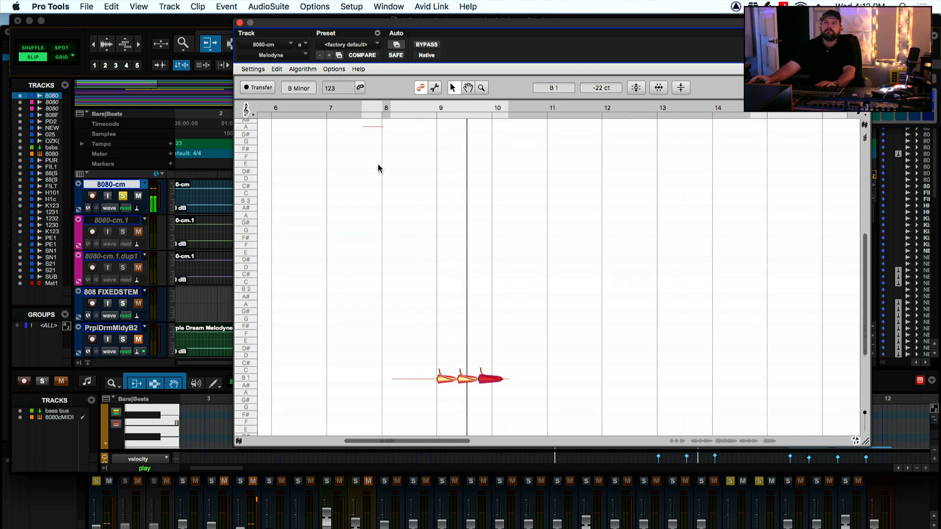
{"action": "key", "text": "space"}
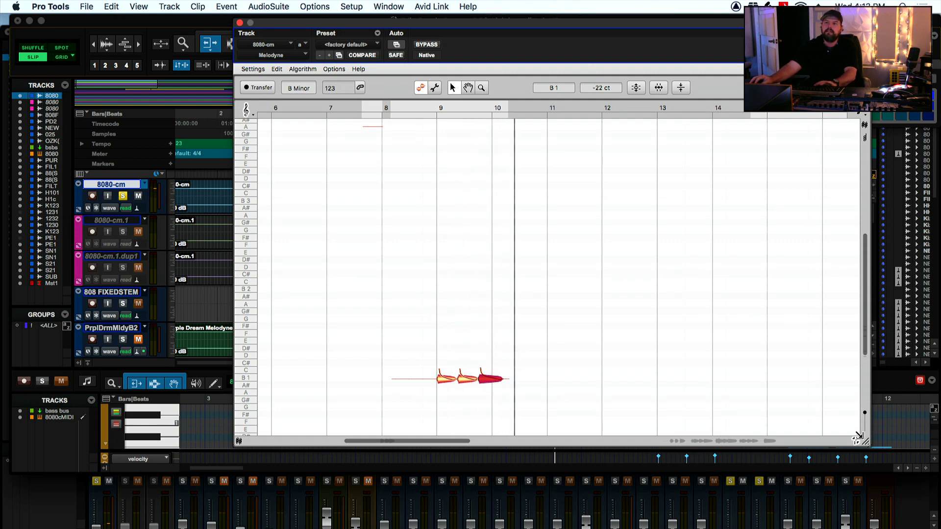
Enlarge the Melodyne window, shift the last B1 note's start slightly earlier, extend its end further past bar 10, and audition the changes.
{"action": "left_click_drag", "start_coordinate": [859, 441], "coordinate": [919, 479]}
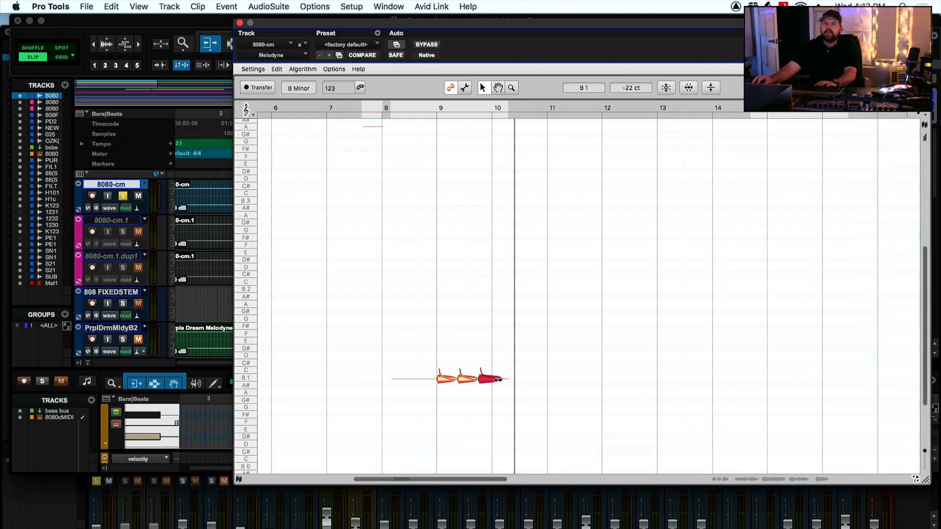
{"action": "key", "text": "space"}
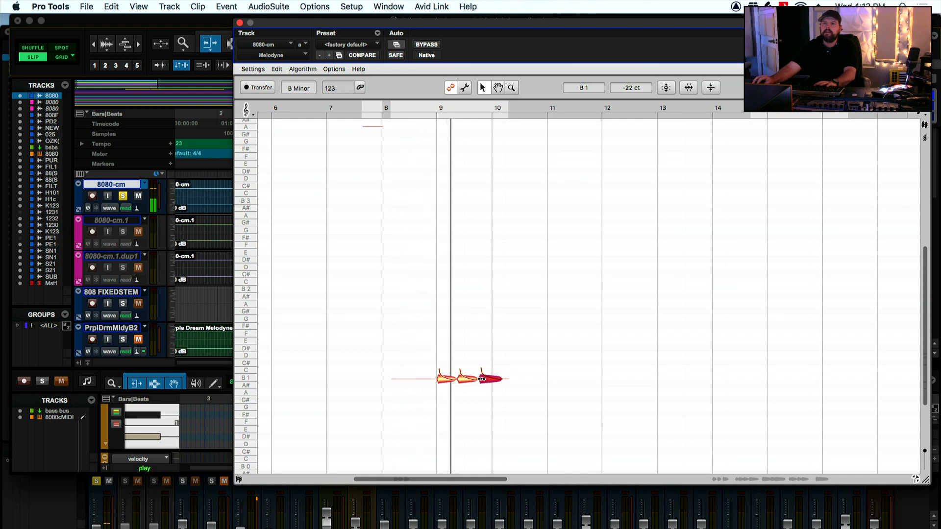
{"action": "key", "text": "space"}
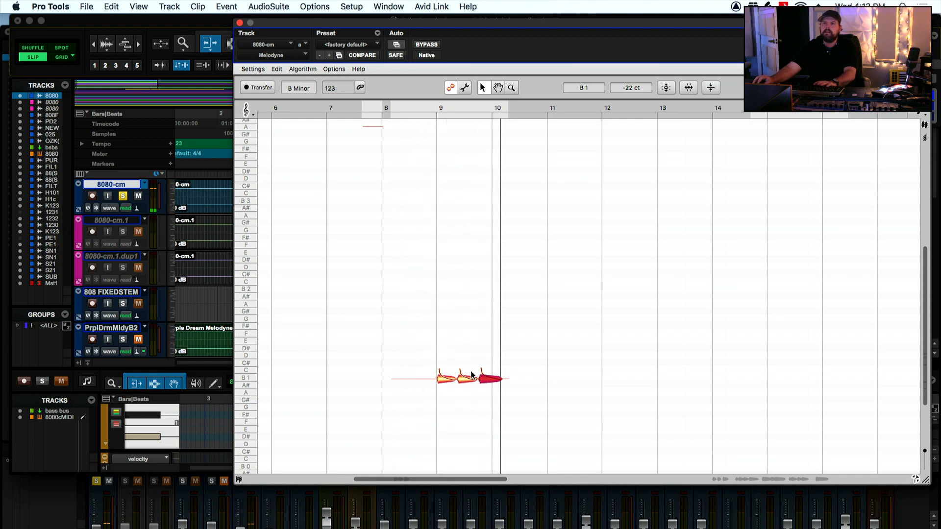
{"action": "key", "text": "space"}
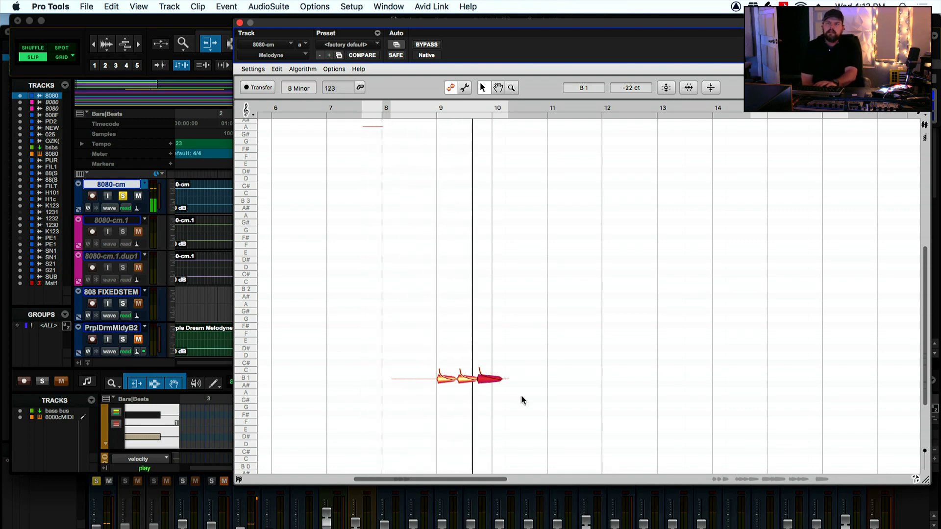
{"action": "key", "text": "space"}
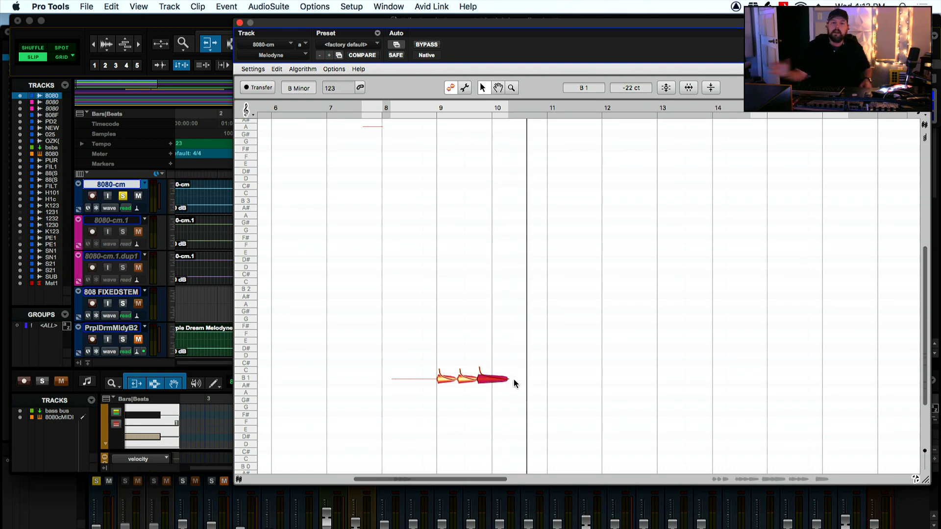
{"action": "key", "text": "space"}
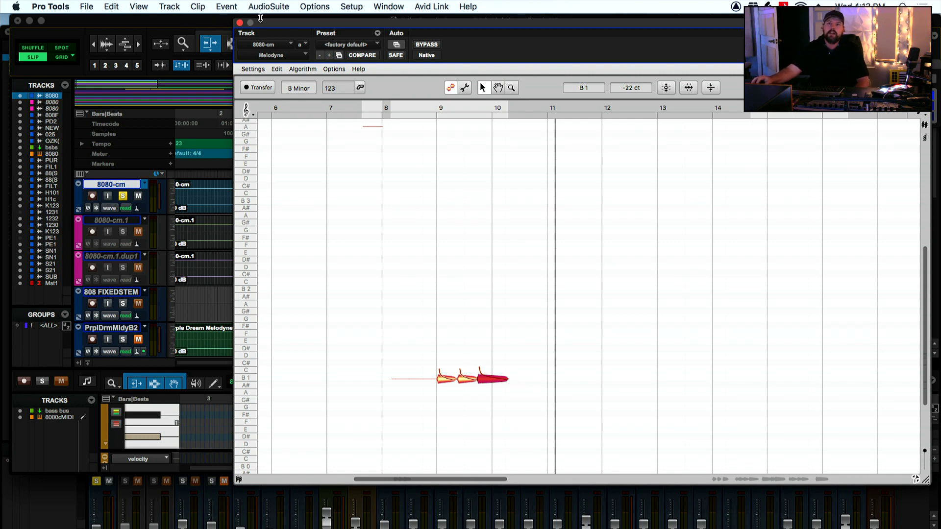
Close Melodyne and look over the 8080-cm and PrplDrmMldyB2 clips along the timeline past bar 24 and in the overall arrangement.
{"action": "left_click", "coordinate": [240, 23]}
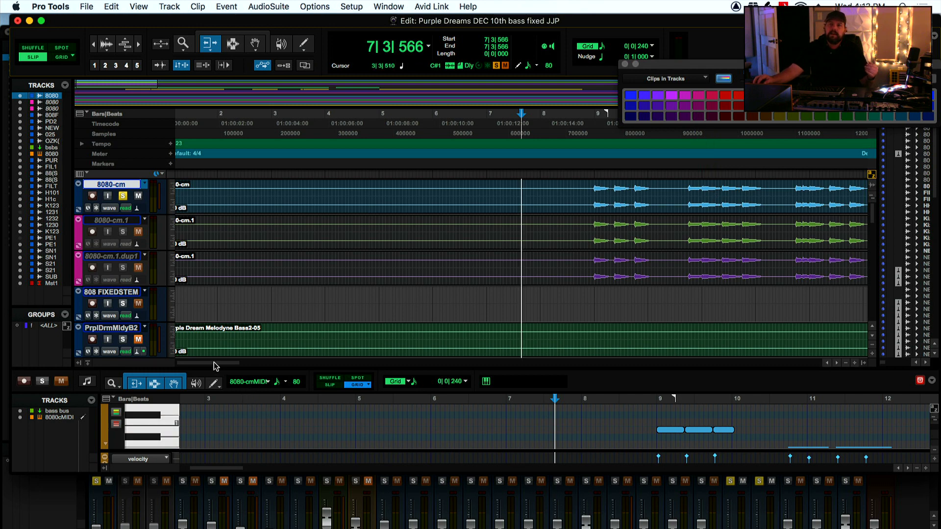
{"action": "left_click_drag", "start_coordinate": [213, 363], "coordinate": [235, 365]}
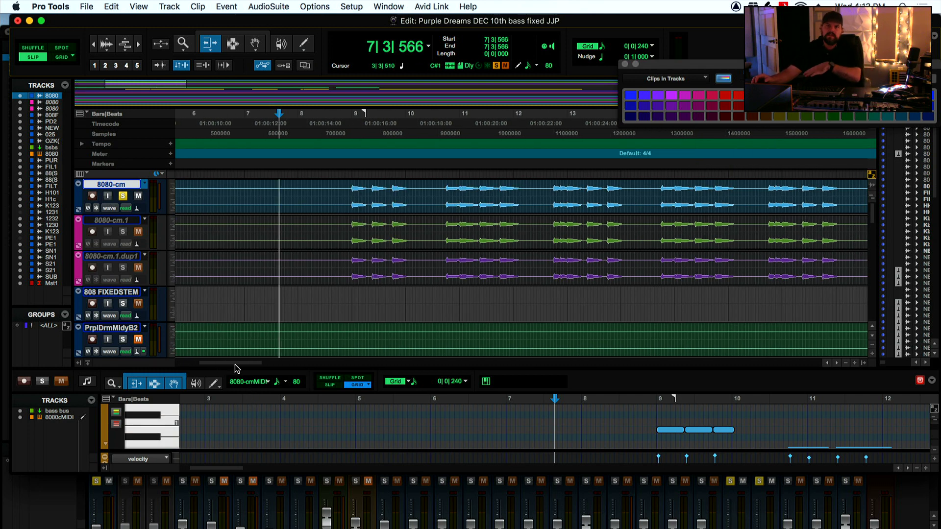
{"action": "key", "text": "F7"}
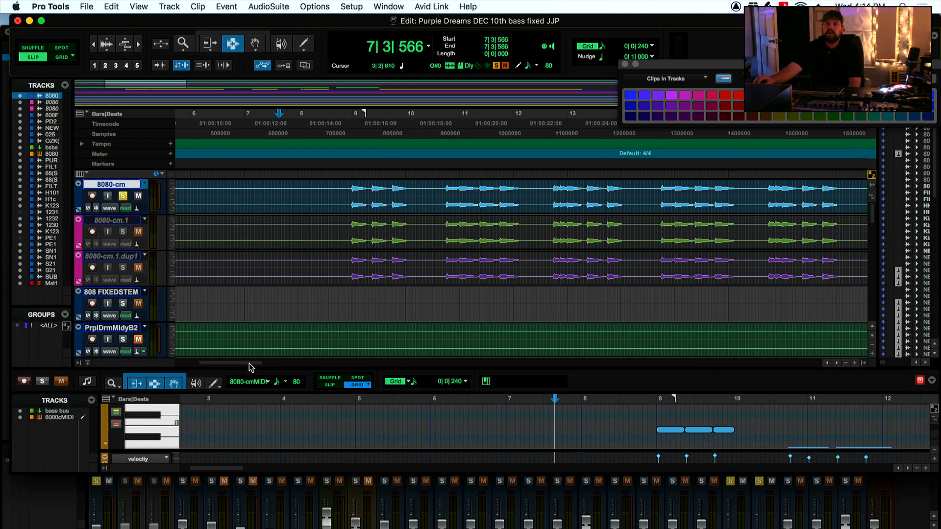
{"action": "left_click_drag", "start_coordinate": [248, 366], "coordinate": [344, 376]}
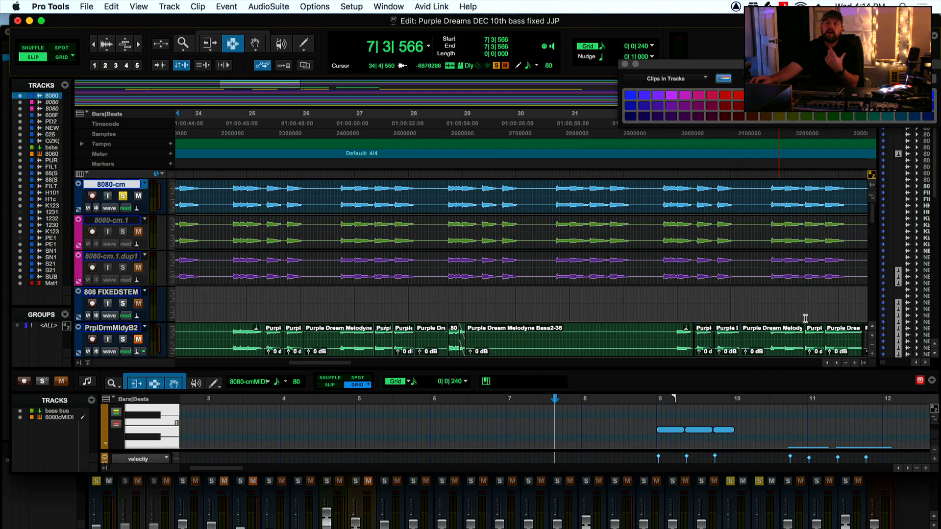
{"action": "left_click", "coordinate": [845, 364]}
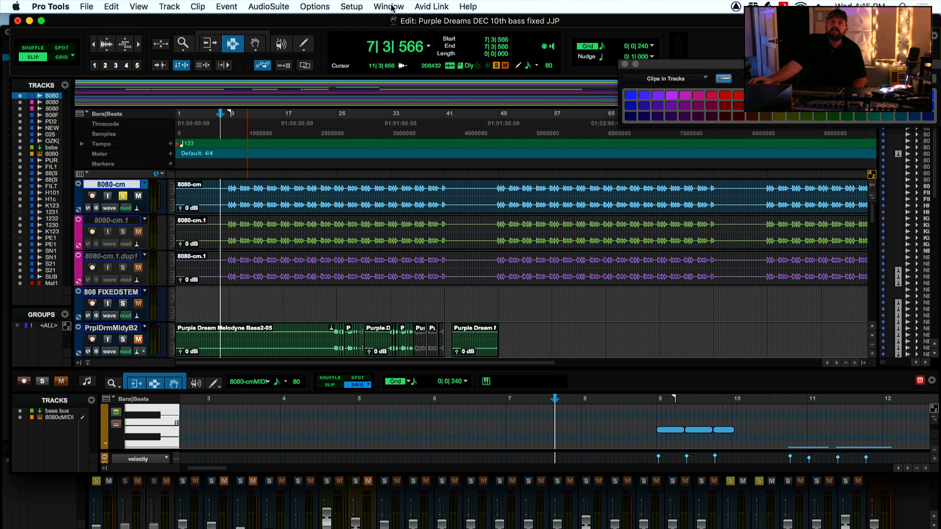
Open the Quantize event operation, examine the MPC Style Grooves swing templates for the quantize grid, and close it without applying.
{"action": "left_click", "coordinate": [351, 7]}
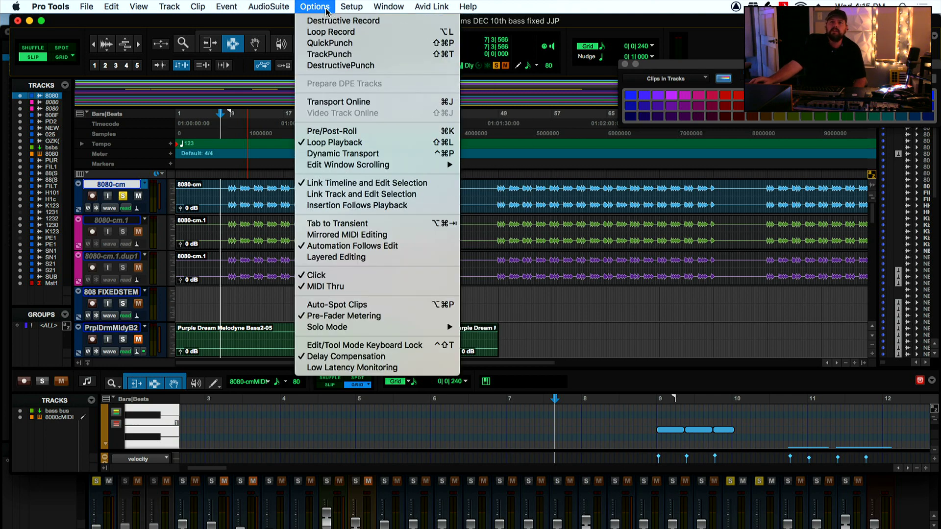
{"action": "mouse_move", "coordinate": [248, 32]}
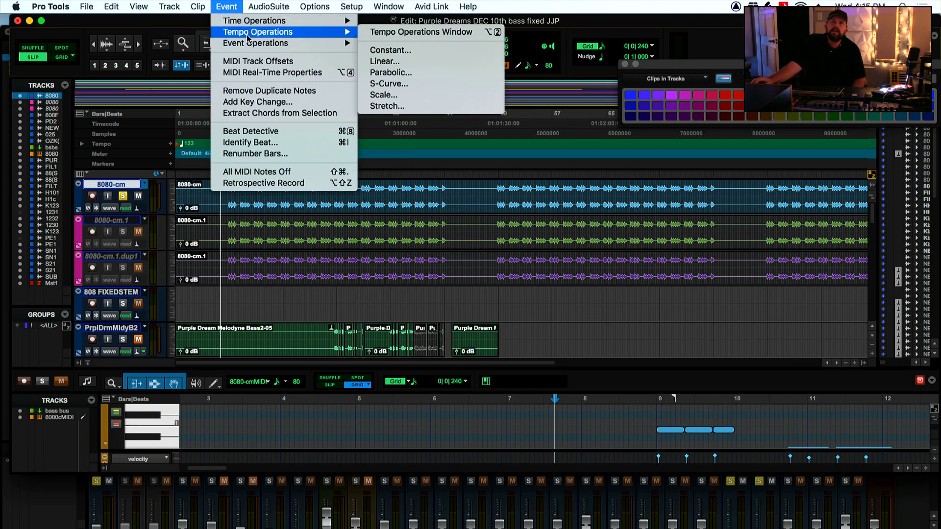
{"action": "mouse_move", "coordinate": [355, 45]}
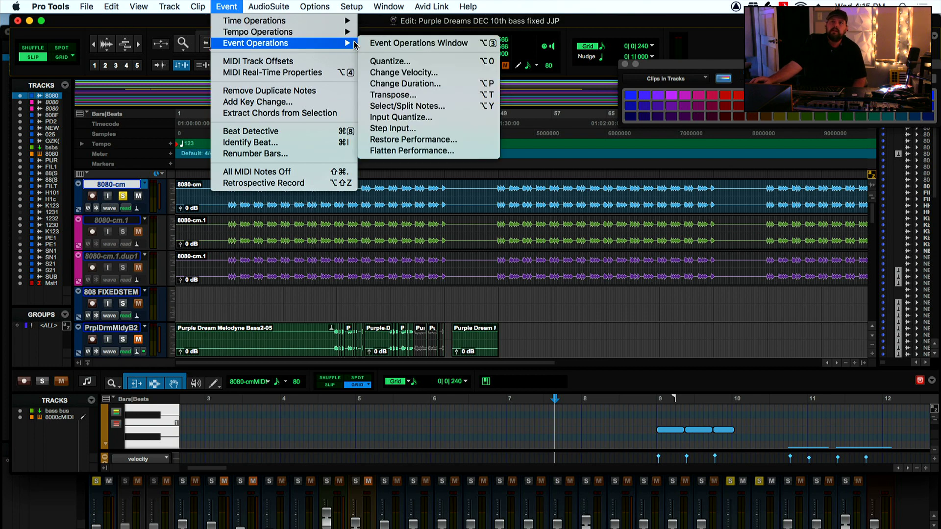
{"action": "left_click", "coordinate": [386, 62]}
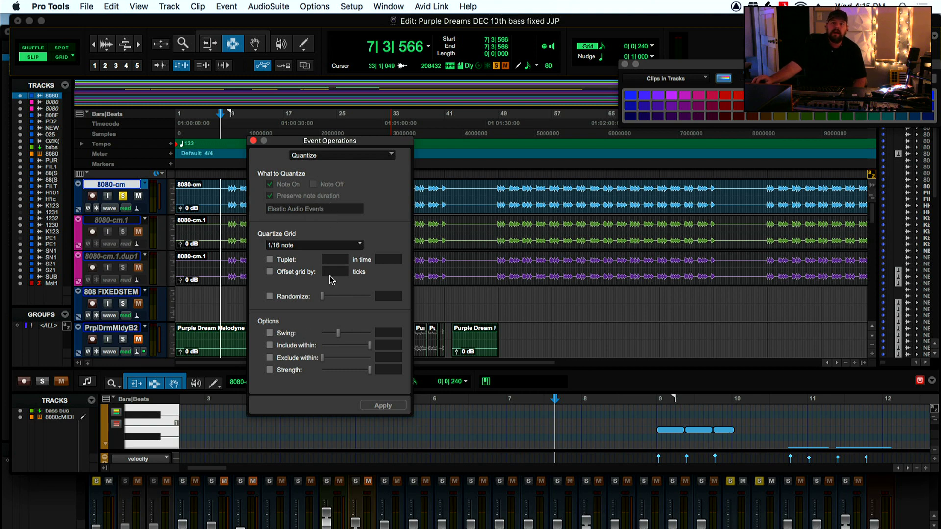
{"action": "left_click", "coordinate": [330, 246]}
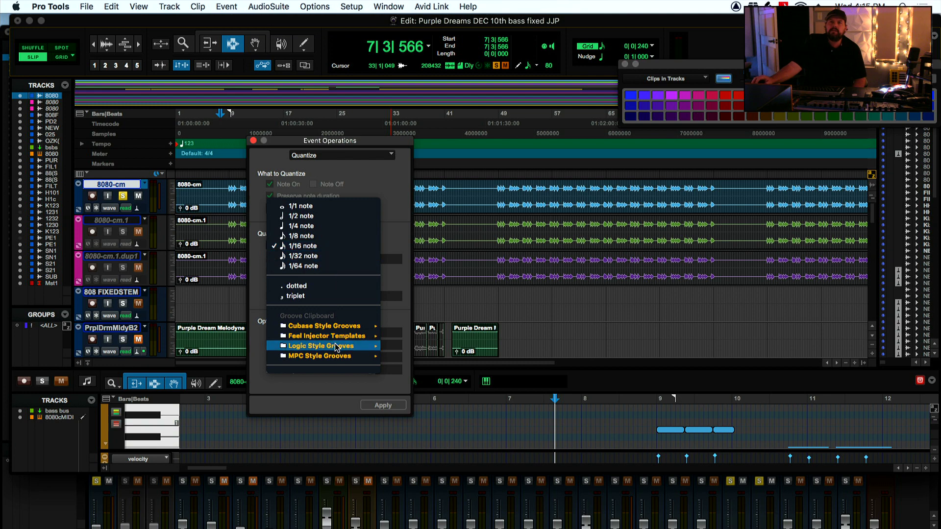
{"action": "mouse_move", "coordinate": [339, 357]}
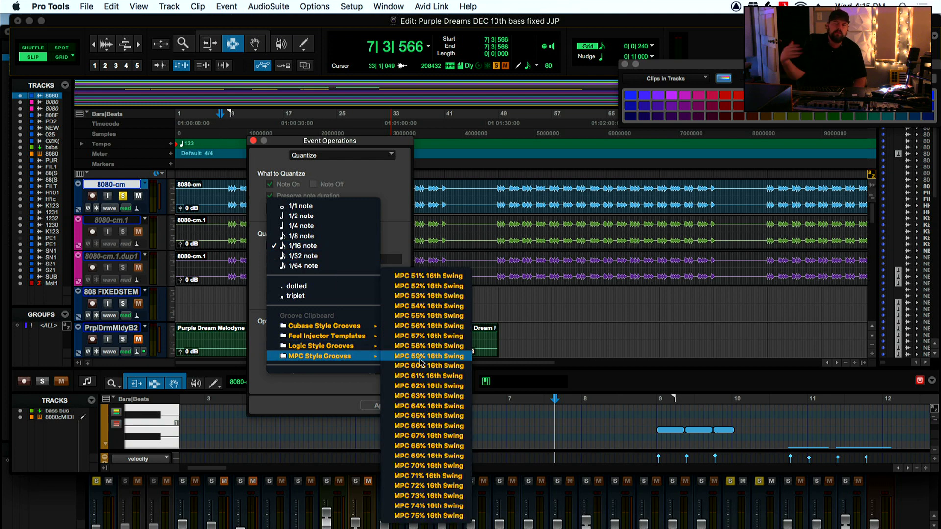
{"action": "left_click", "coordinate": [333, 412]}
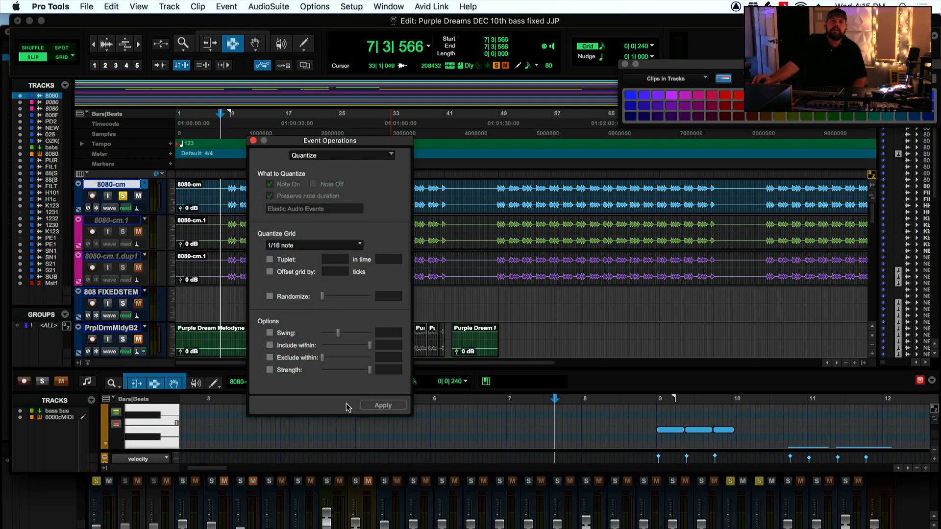
{"action": "left_click", "coordinate": [253, 141]}
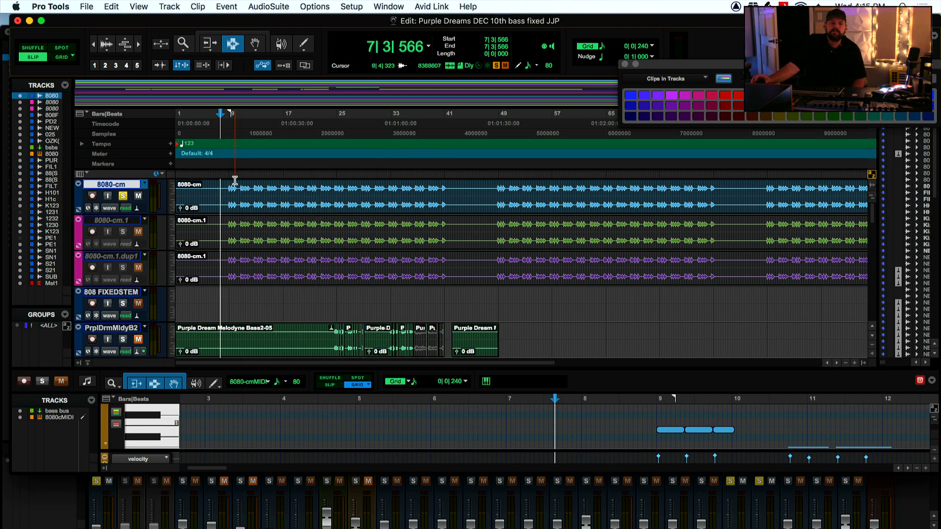